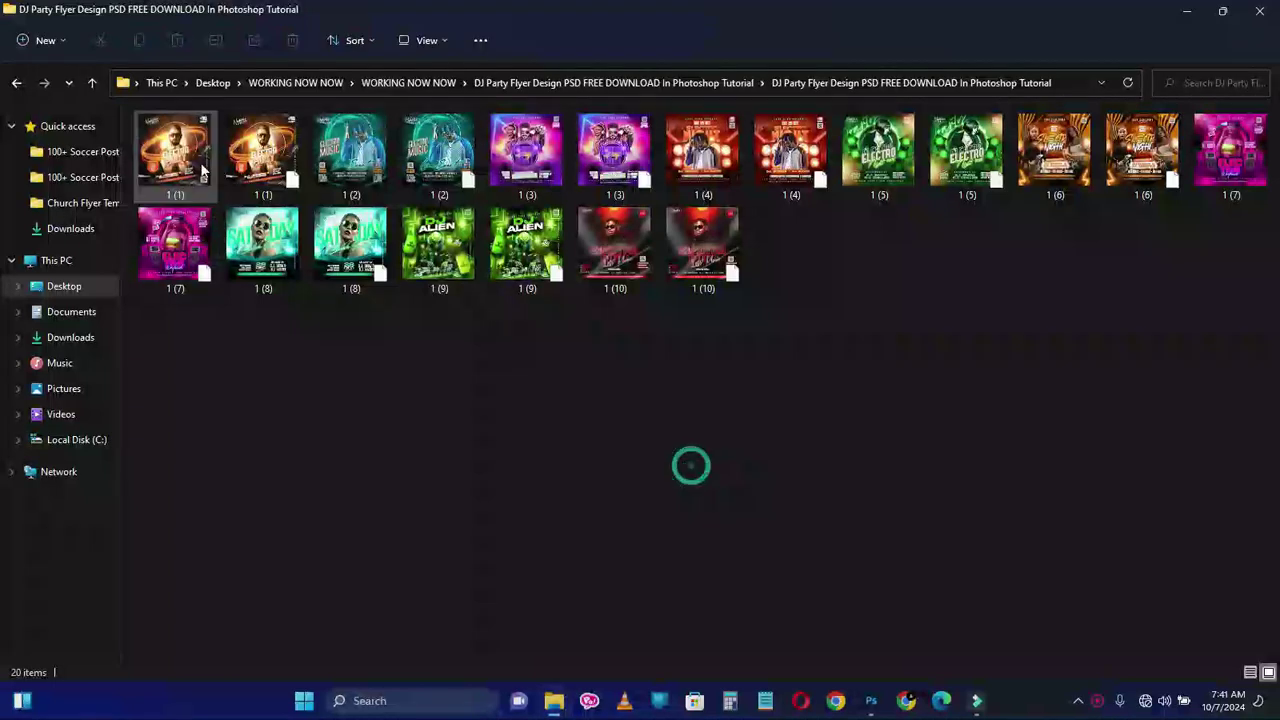
Step: Preview the flyer thumbnails at extra-large size, then return to large thumbnails and select flyer 1 (1)
left_click(413, 40)
left_click(418, 79)
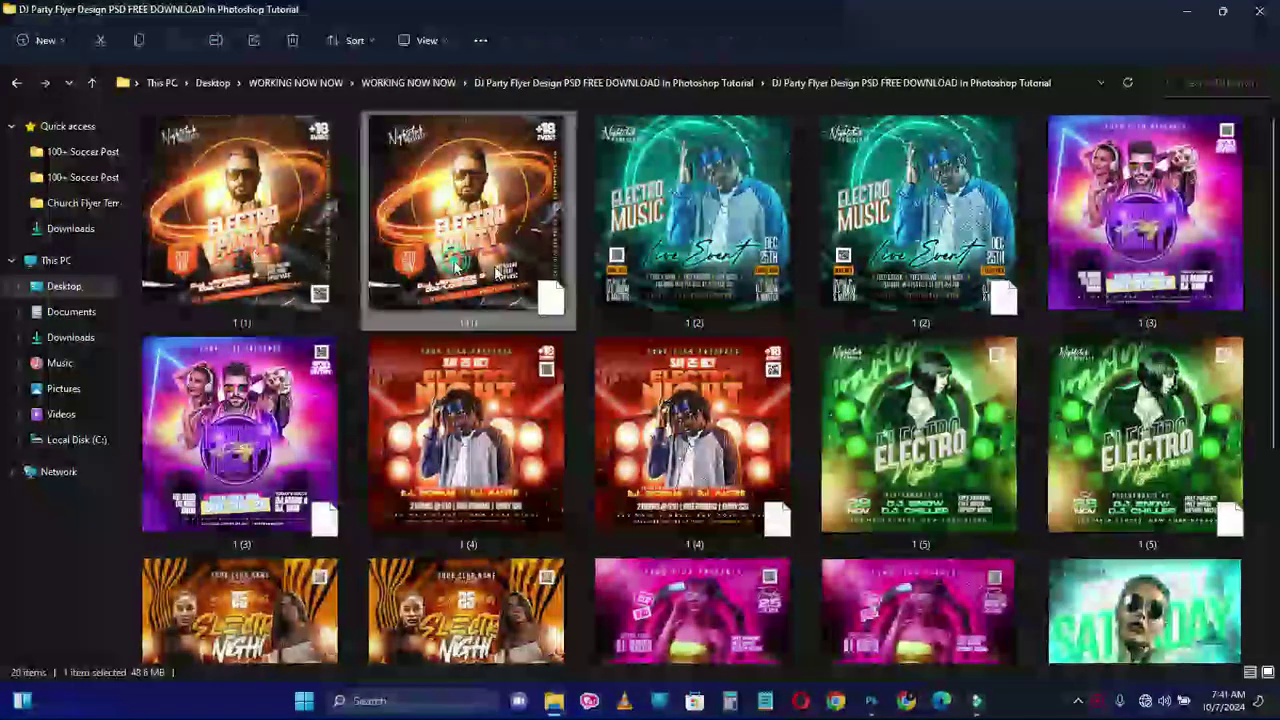
left_click(730, 250)
left_click(895, 275)
scroll(1120, 364, "down", 3)
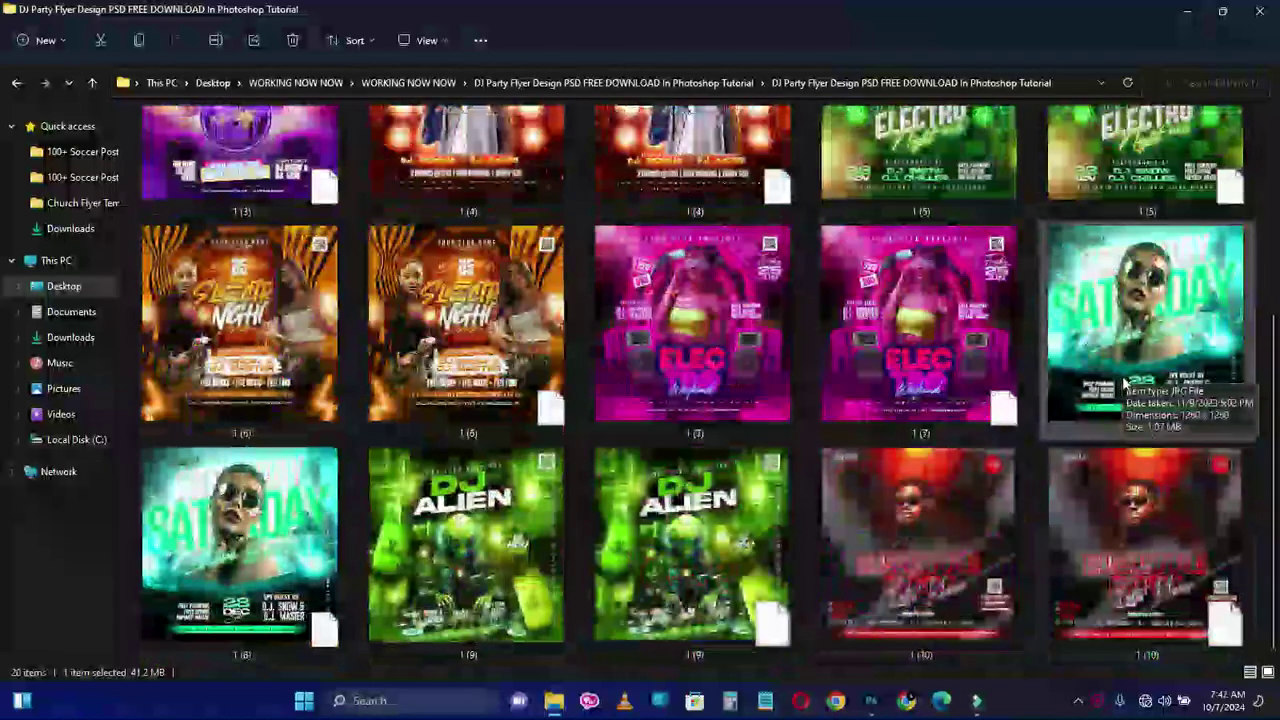
scroll(1120, 364, "up", 3)
left_click(427, 40)
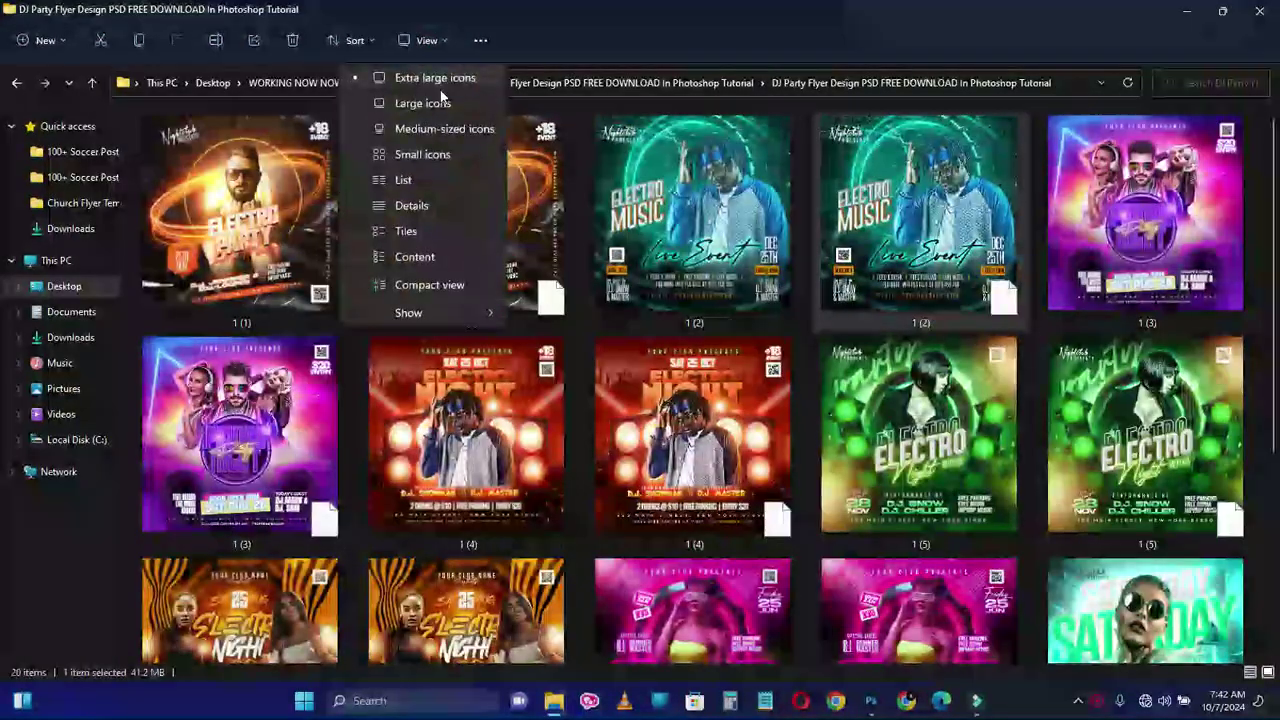
left_click(440, 100)
left_click(175, 162)
Step: Open flyer 1 (1) in Picasa Photo Viewer and browse forward to the red Electro Party flyer
double_click(174, 158)
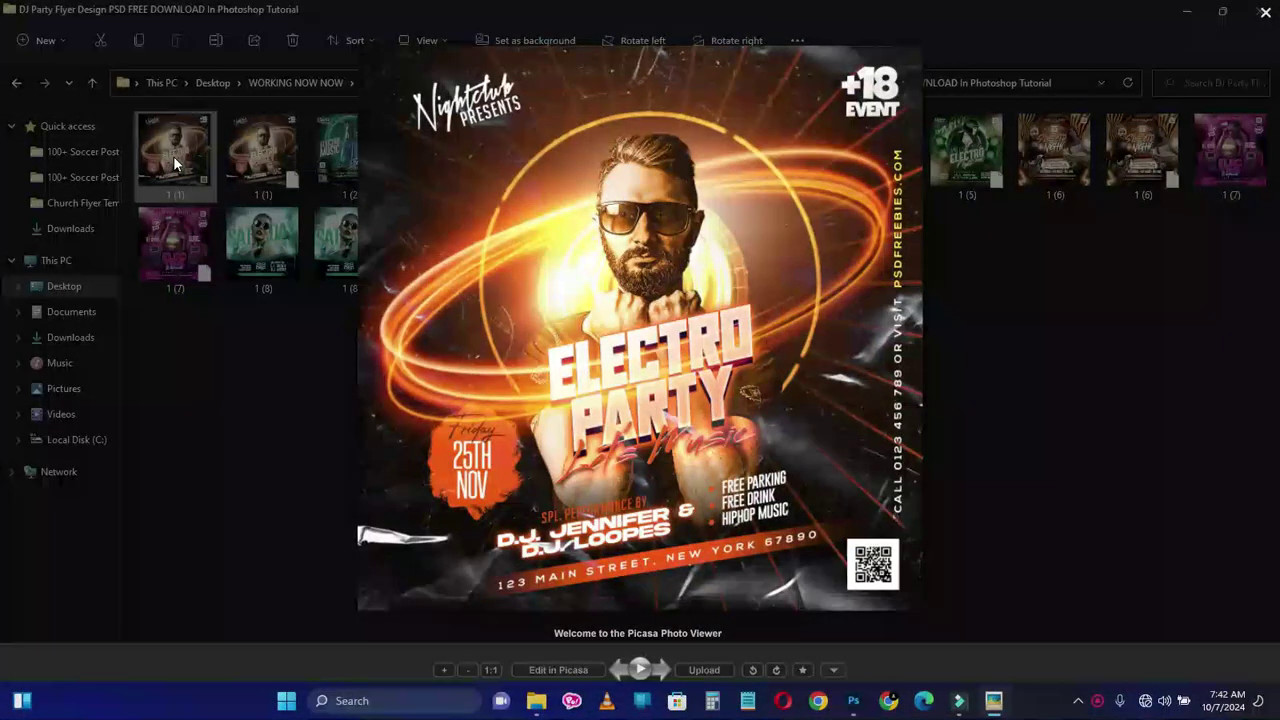
key("Right")
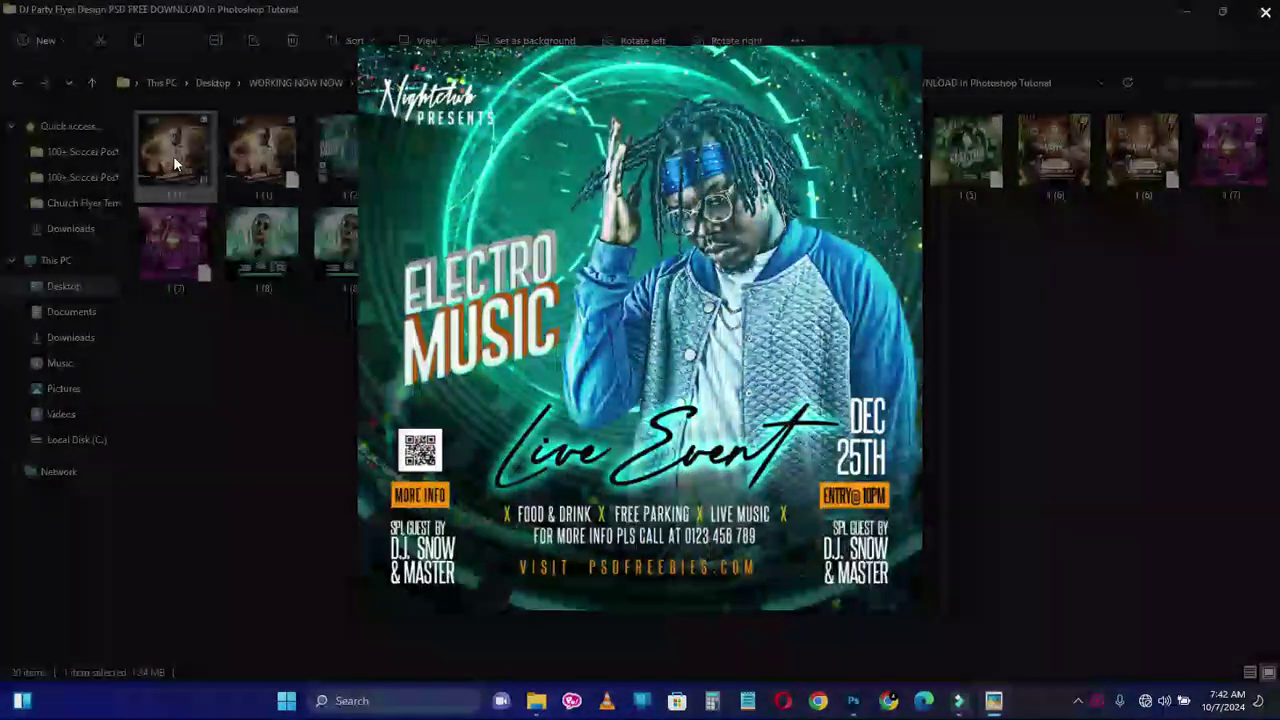
key("Right")
key("Right")
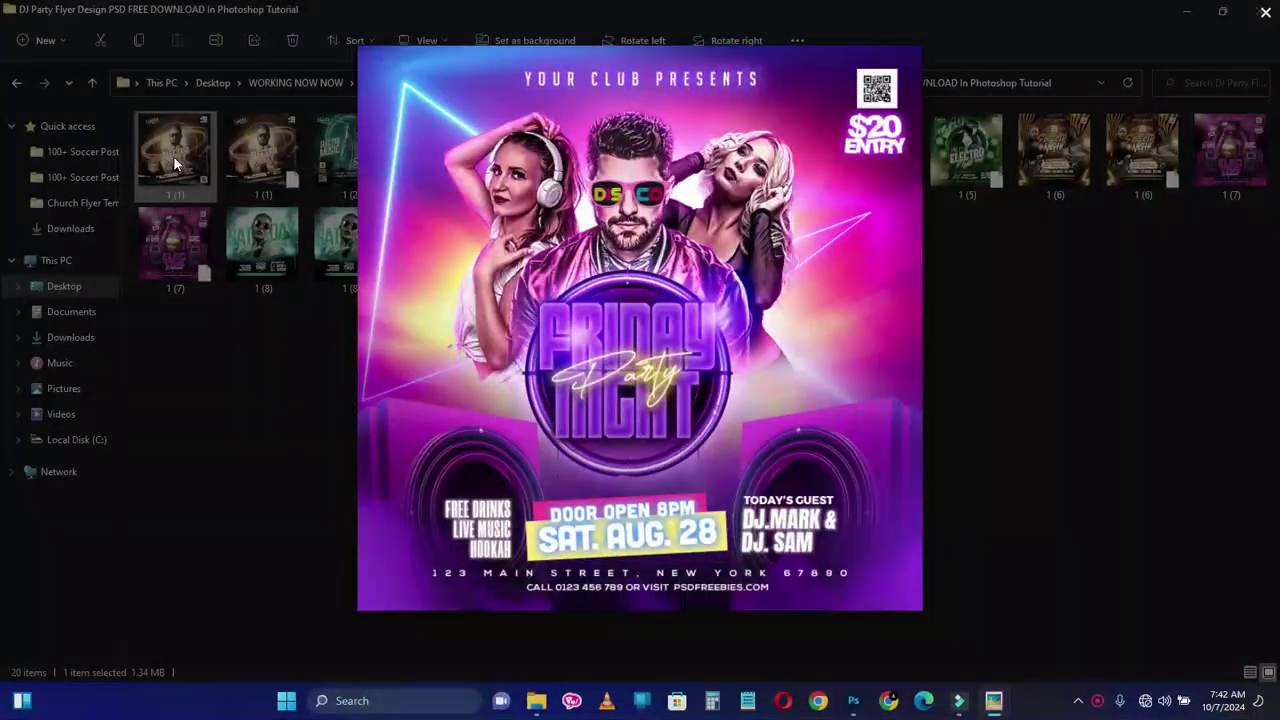
key("Right")
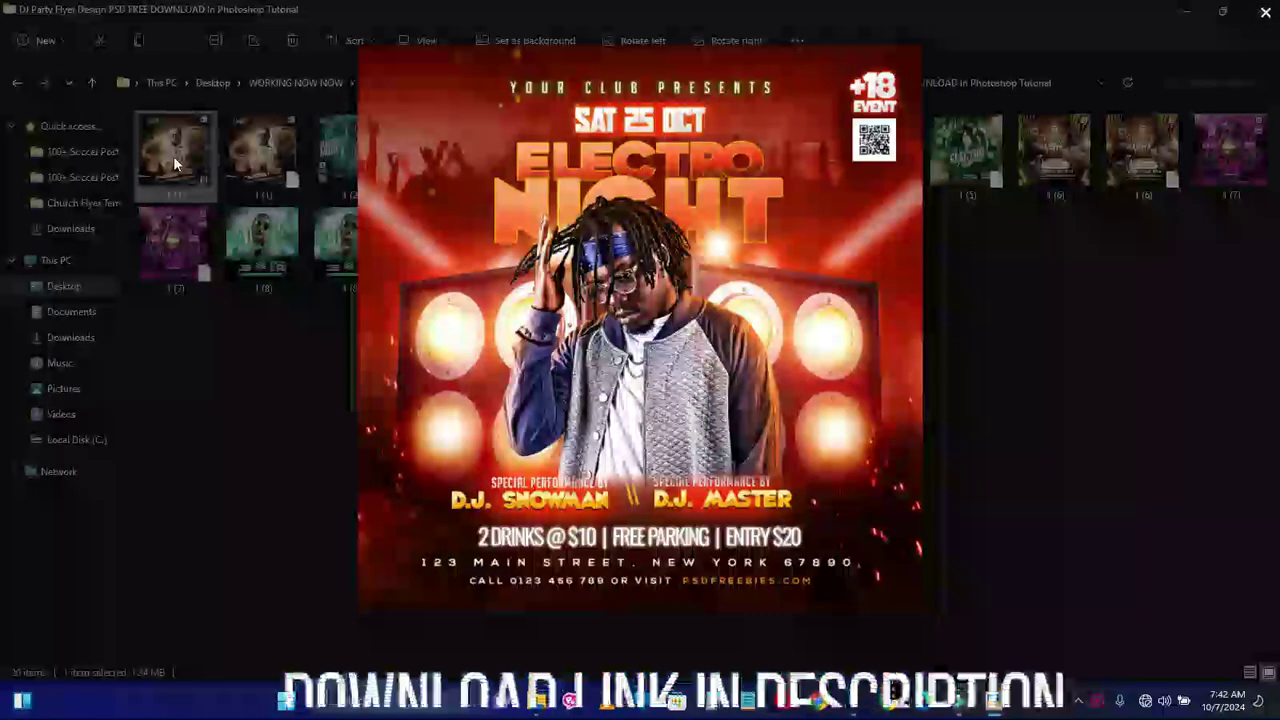
key("Right")
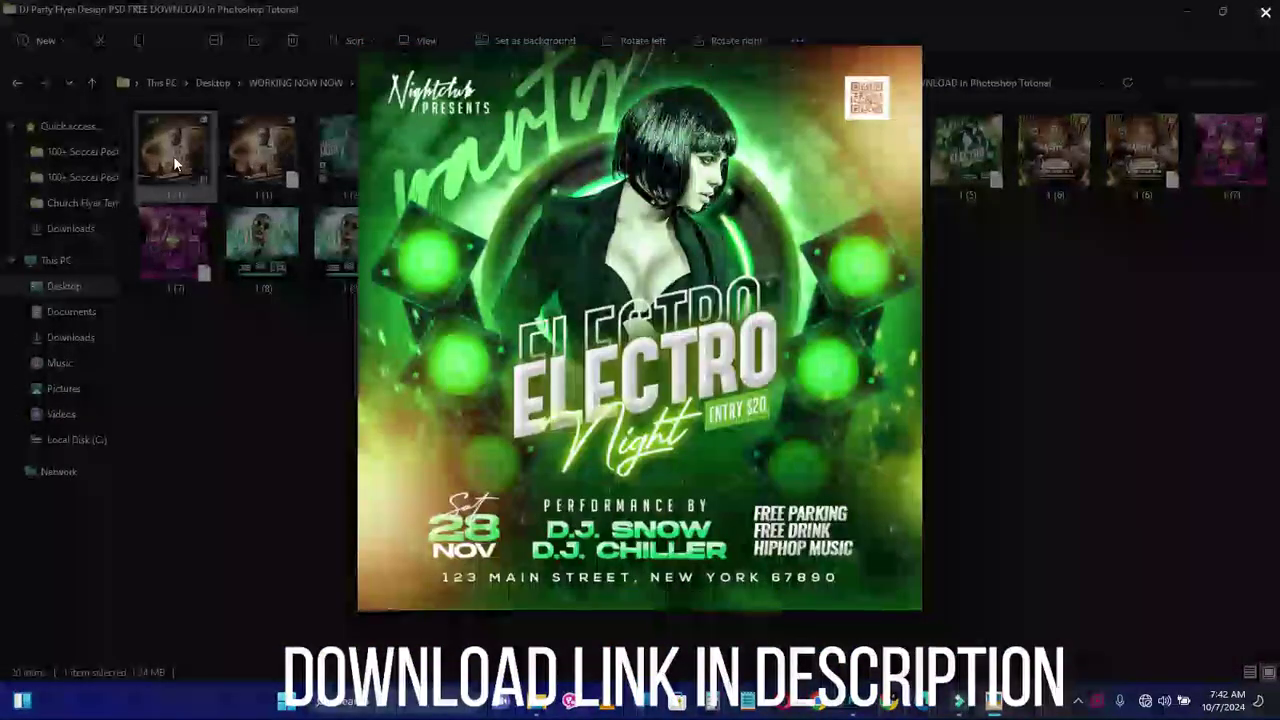
key("Right")
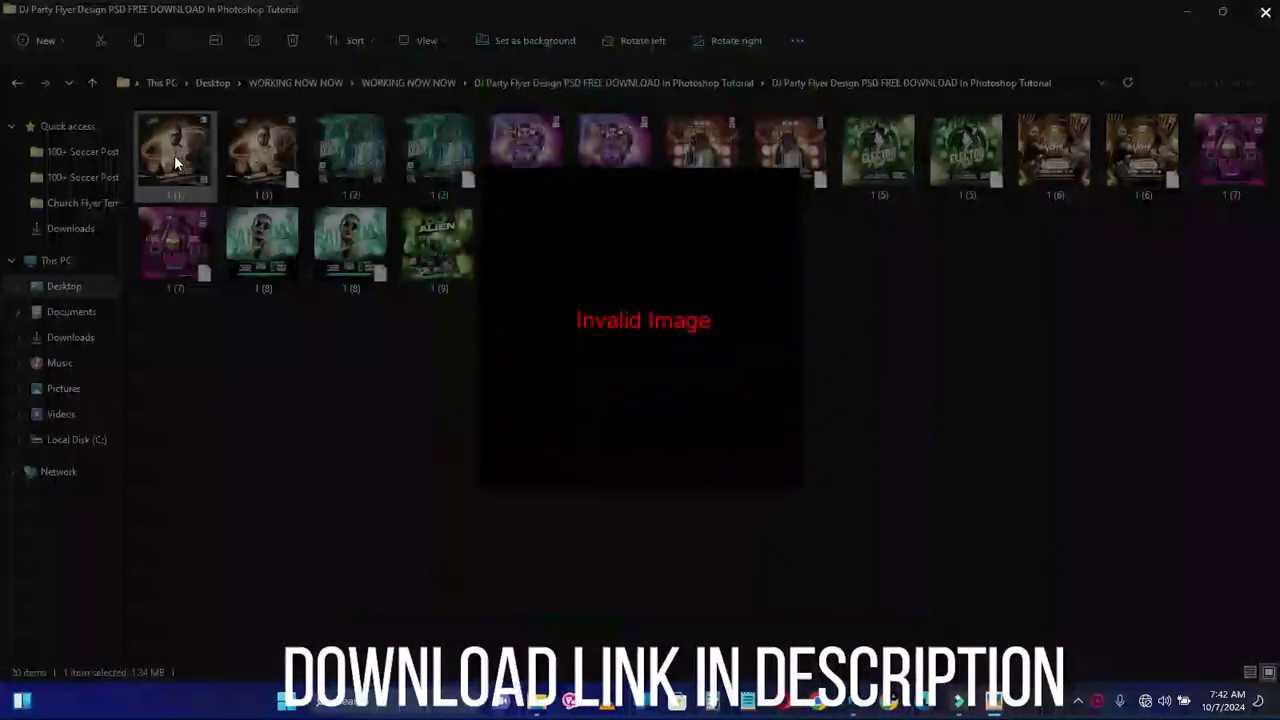
key("Right")
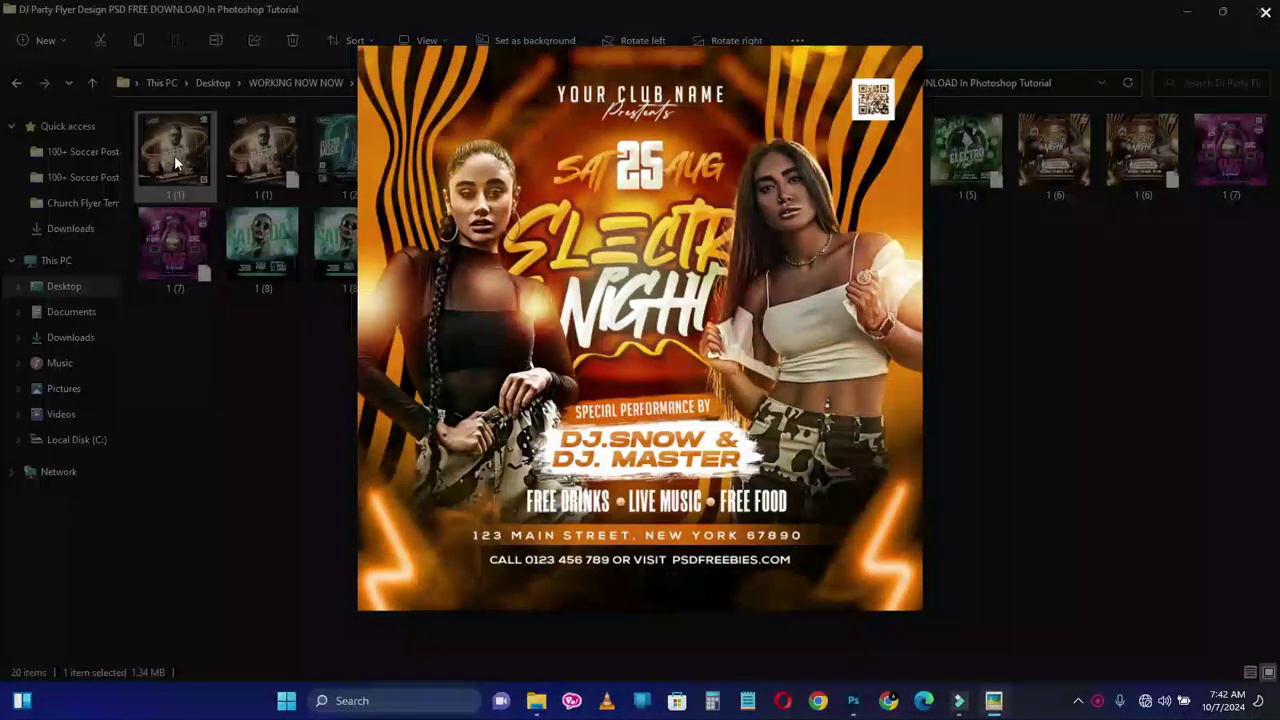
key("Right")
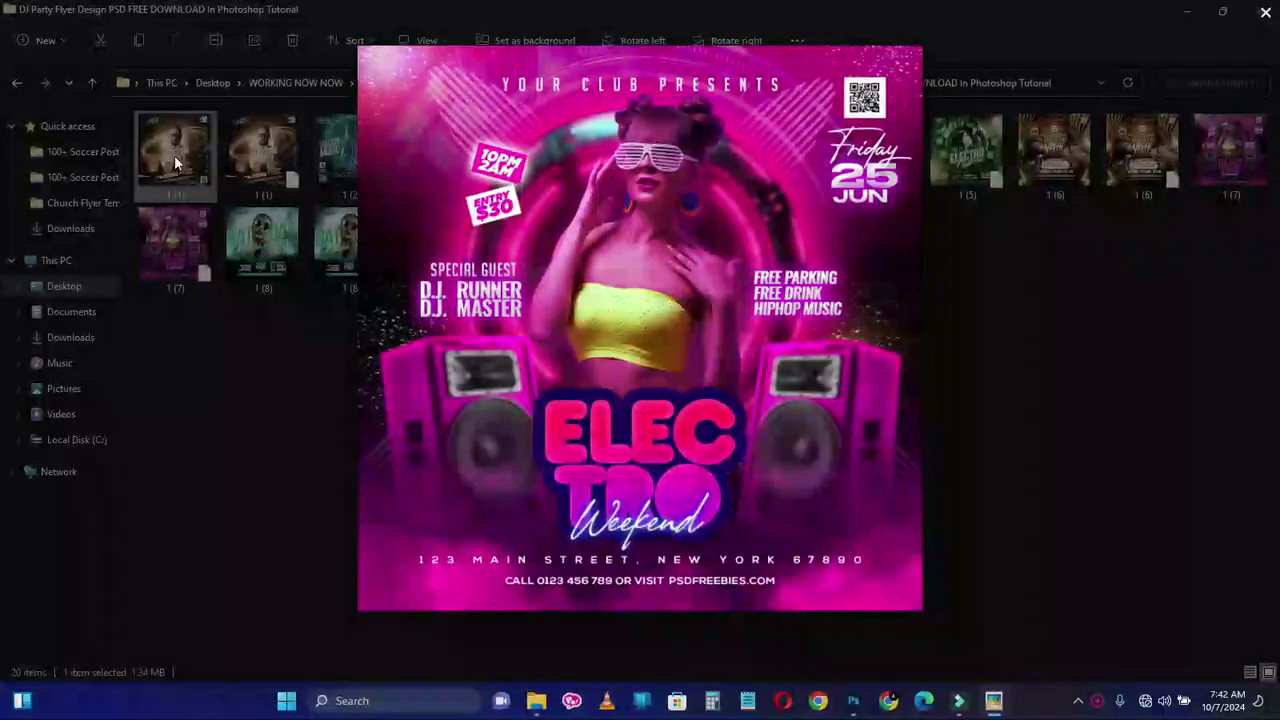
key("Right")
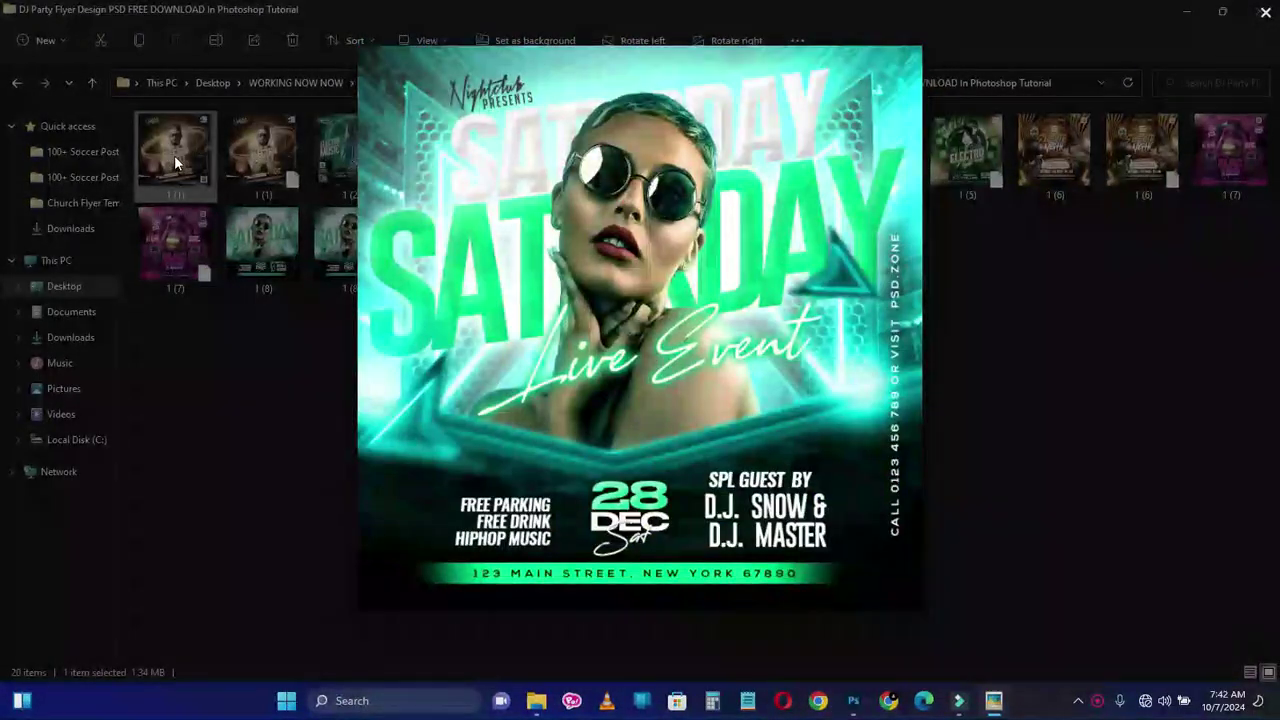
key("Right")
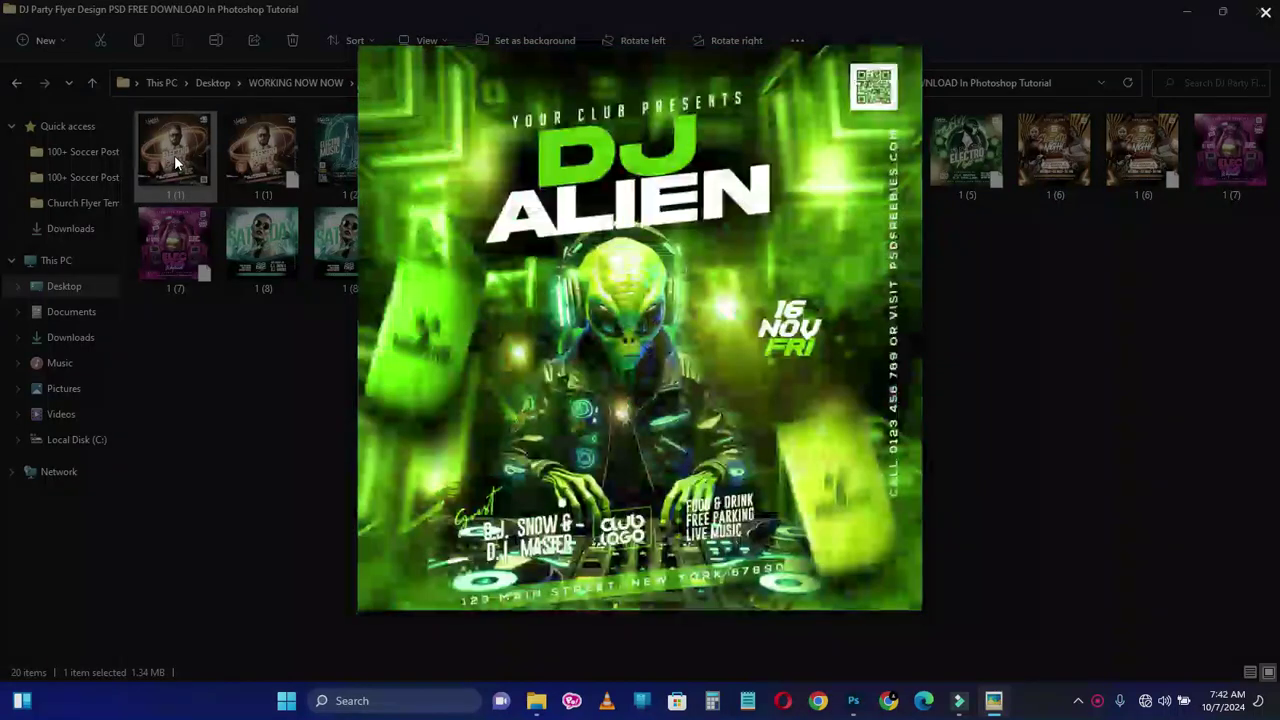
key("Right")
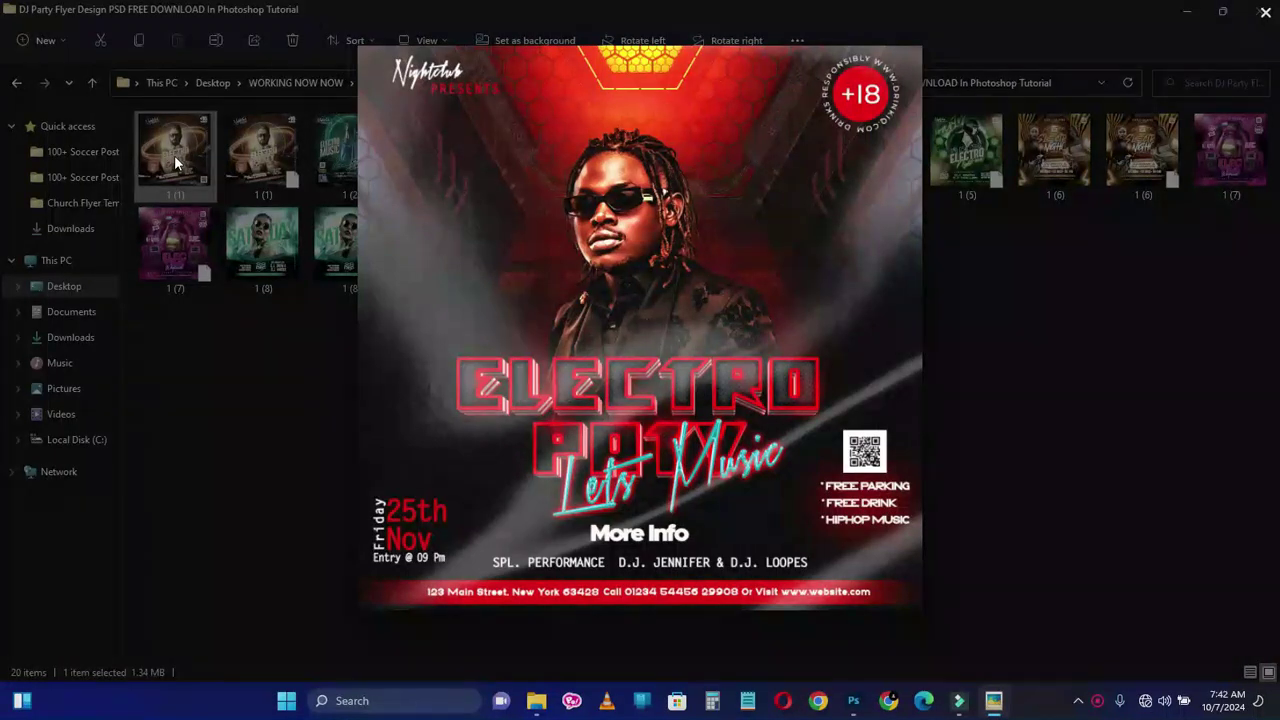
Step: Step back through the earlier flyers, then close the Picasa viewer
key("Left")
key("Right")
key("Left")
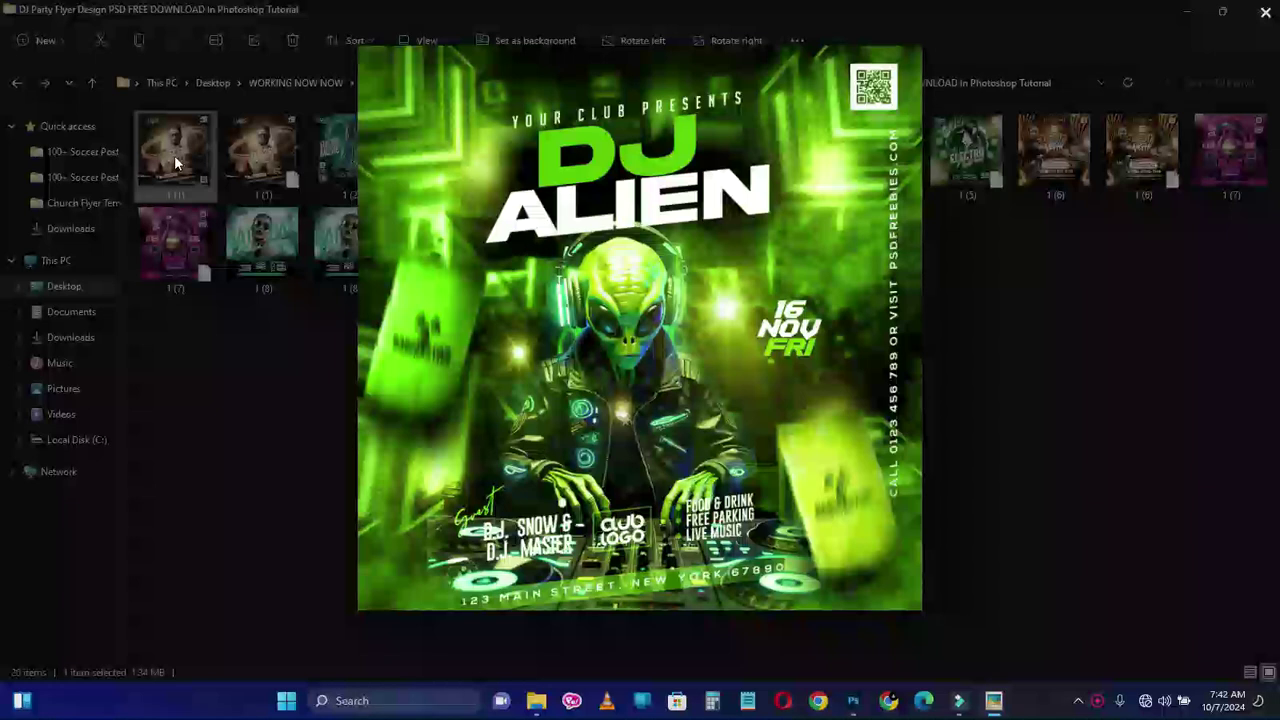
key("Left")
key("Left")
key("Left")
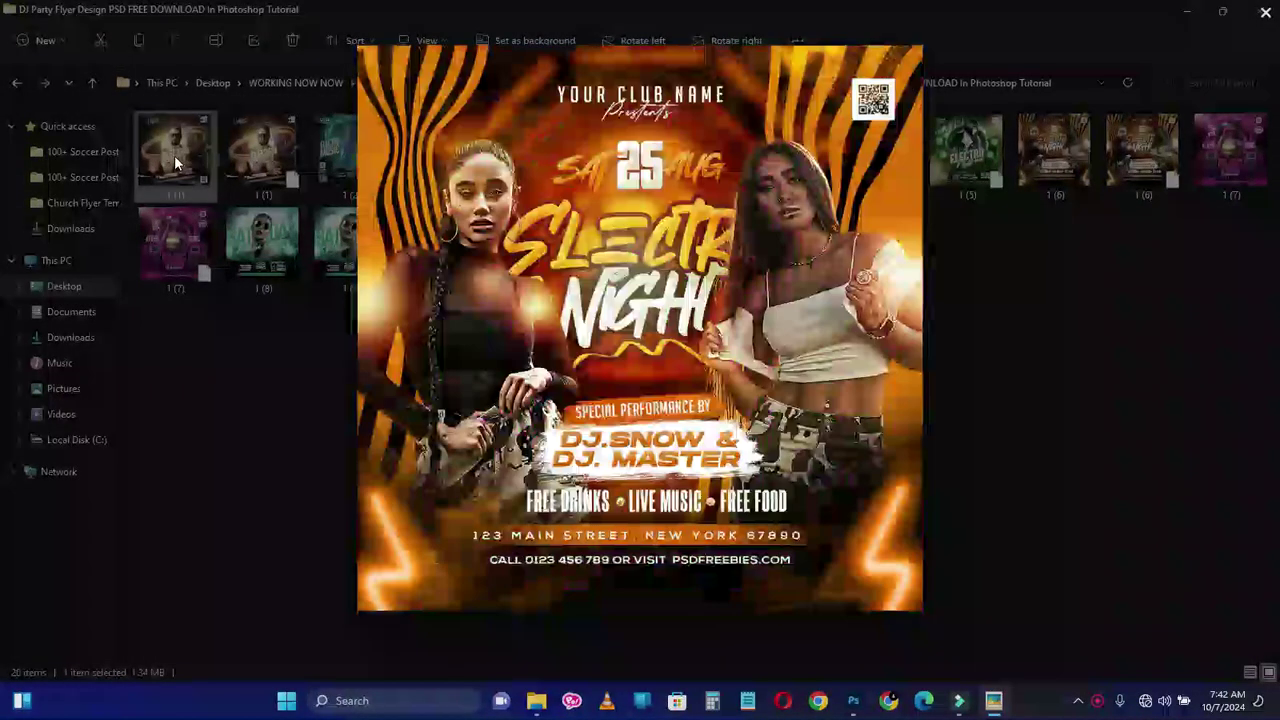
key("Left")
key("Left")
key("Left")
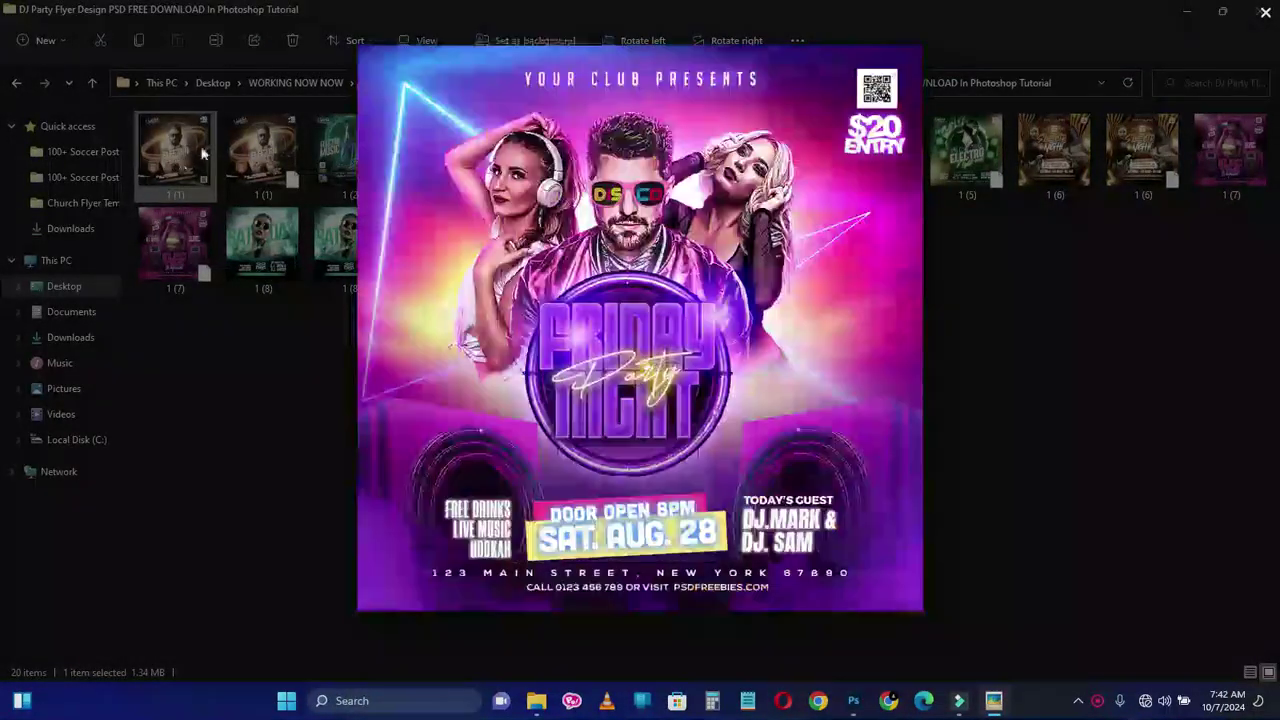
key("Left")
key("Left")
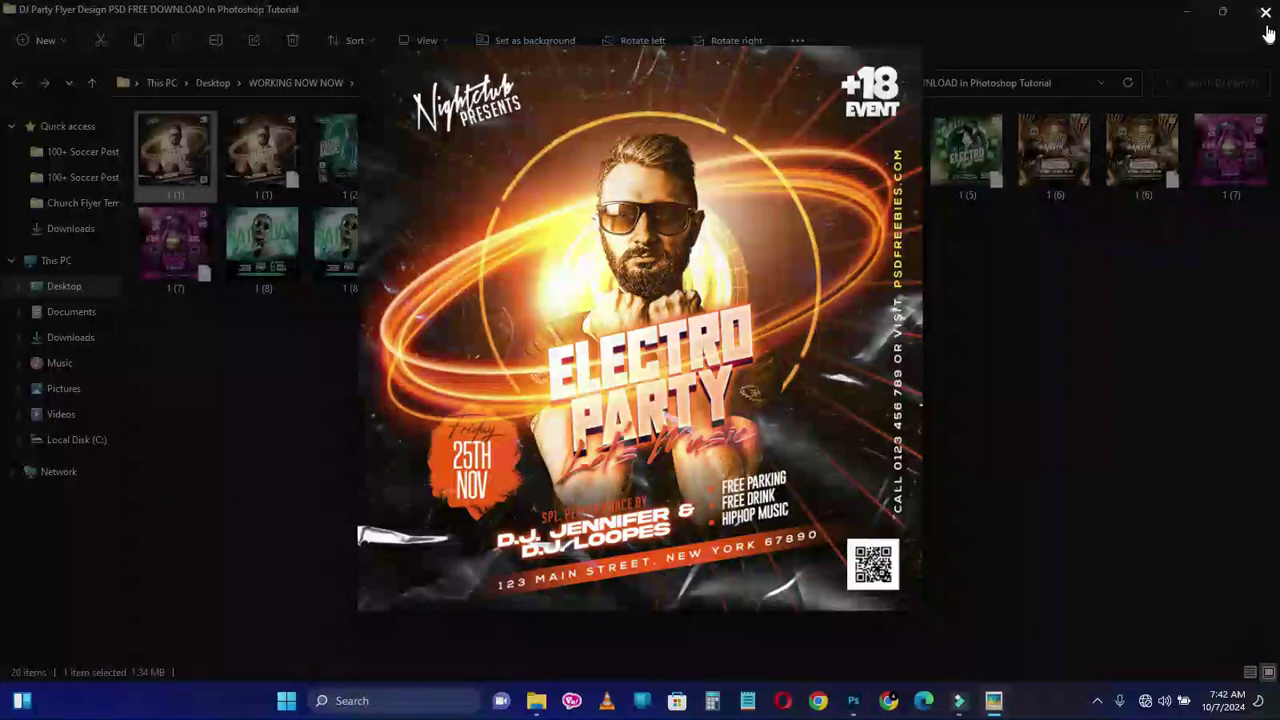
left_click(1265, 12)
Step: Open the 1 (1) PSD and edit the Photo smart object in the Replace Model Image group
left_click(280, 150)
double_click(279, 150)
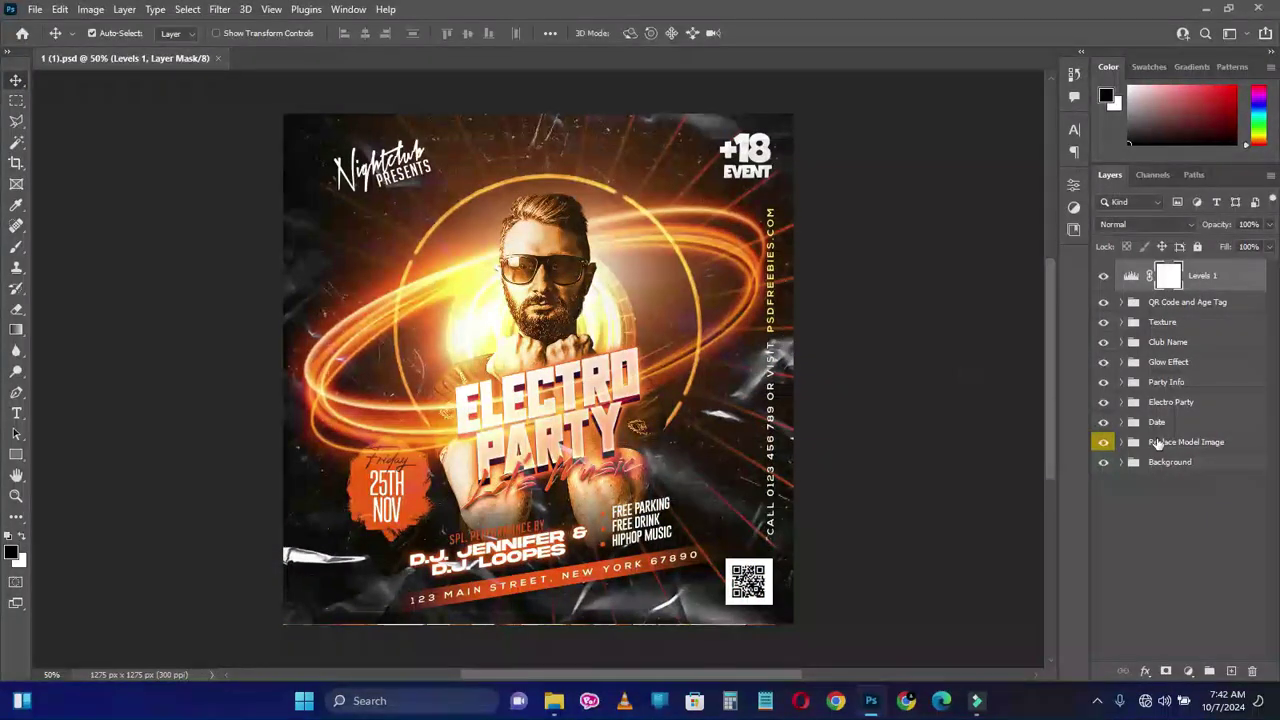
left_click(1122, 442)
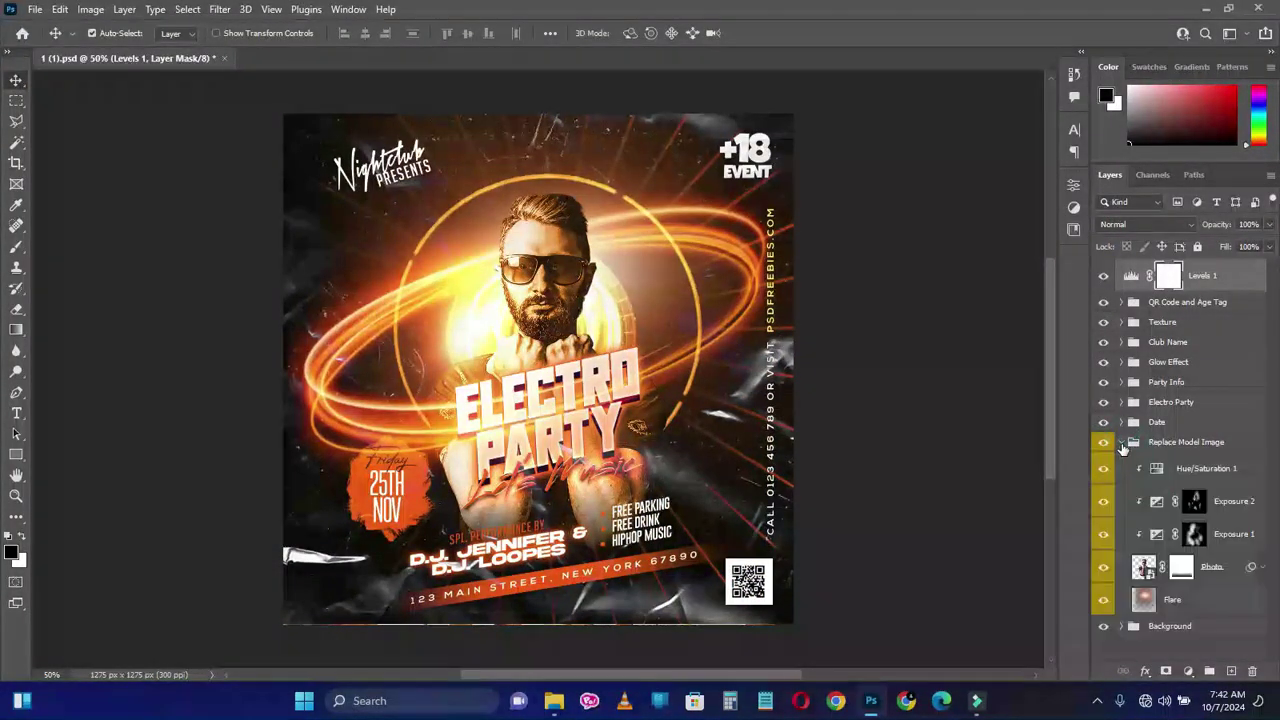
double_click(1144, 567)
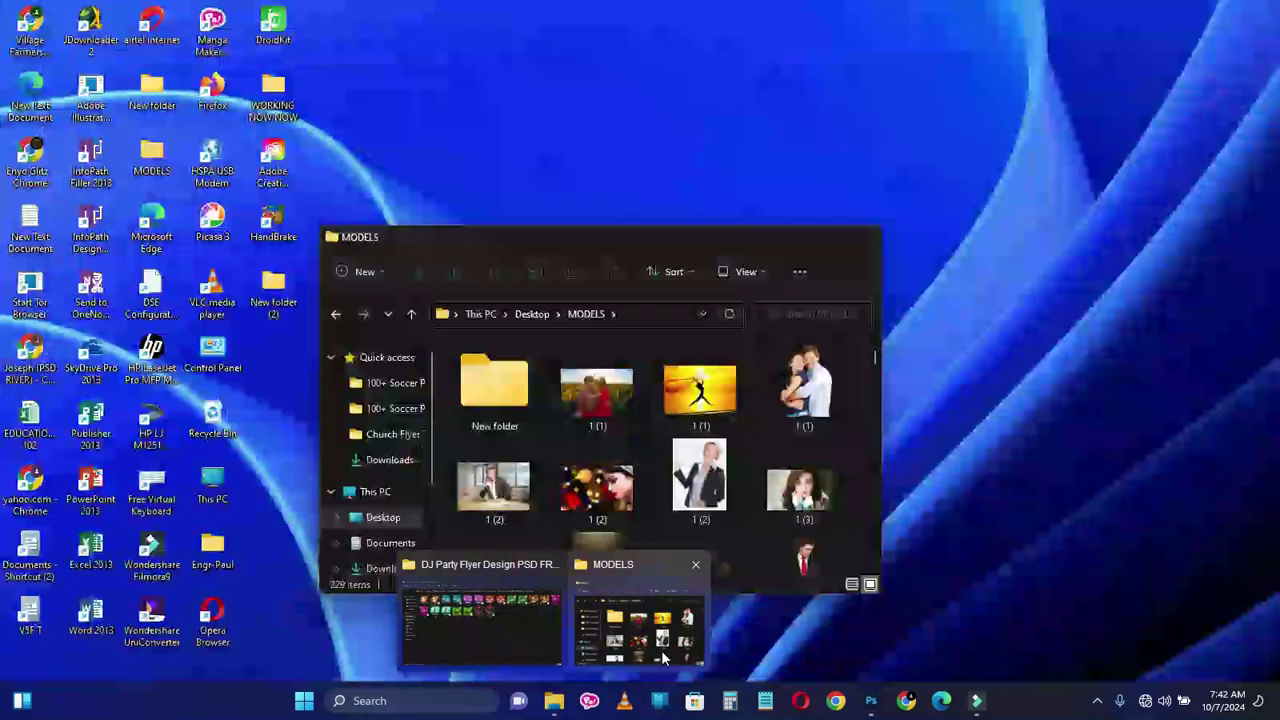
Step: Scroll the MODELS folder down to photo 1 (25) and drag it into Photo.psb
left_click(661, 652)
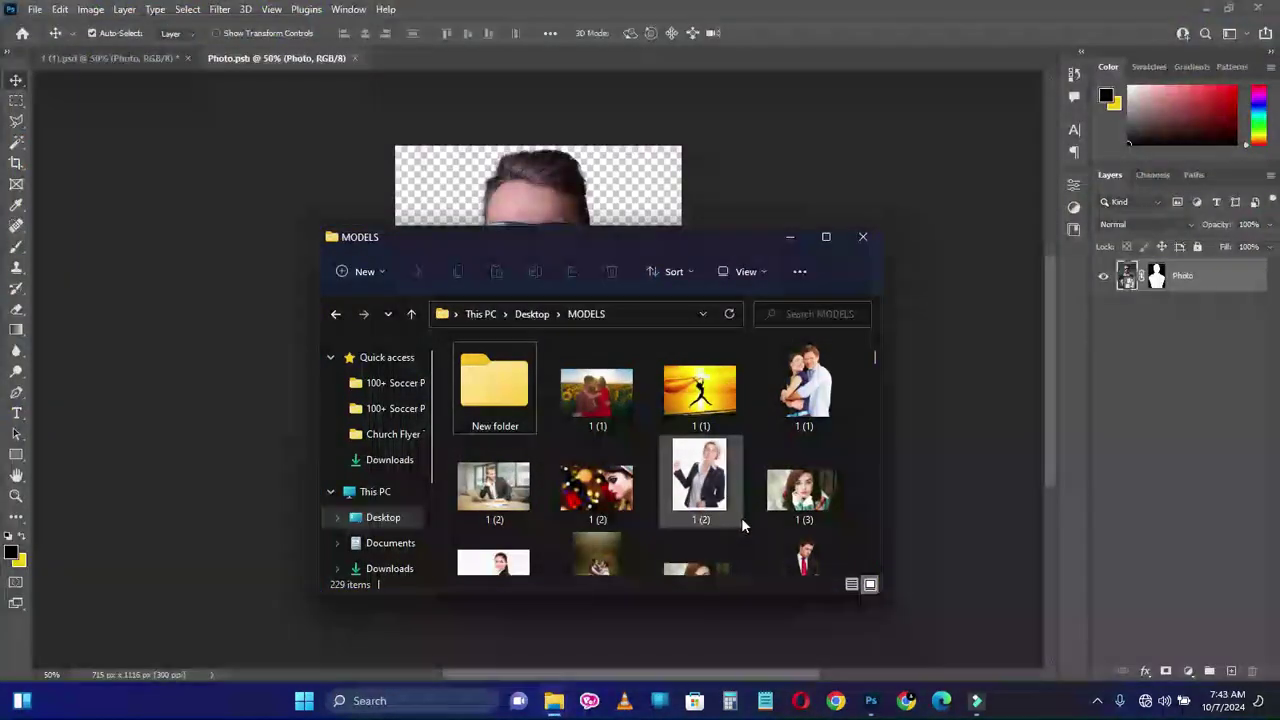
scroll(741, 518, "down", 3)
scroll(743, 524, "down", 2)
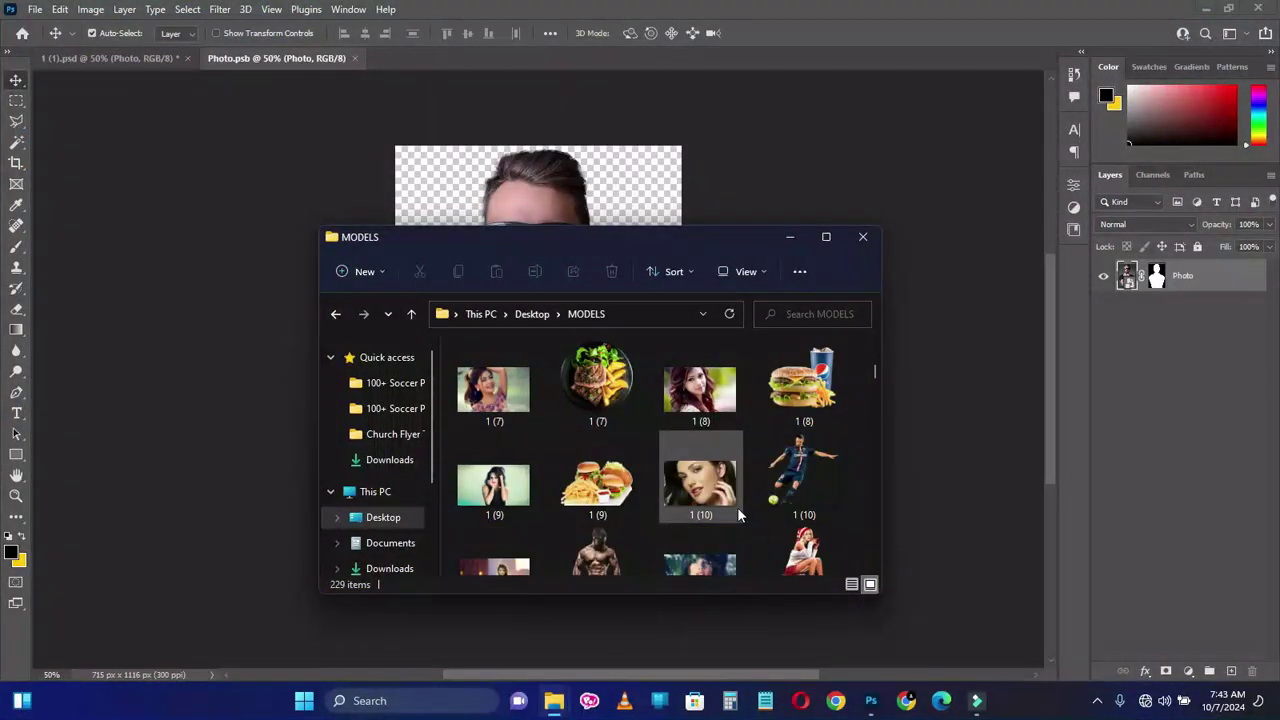
scroll(743, 522, "down", 1)
scroll(740, 516, "down", 2)
scroll(738, 514, "down", 2)
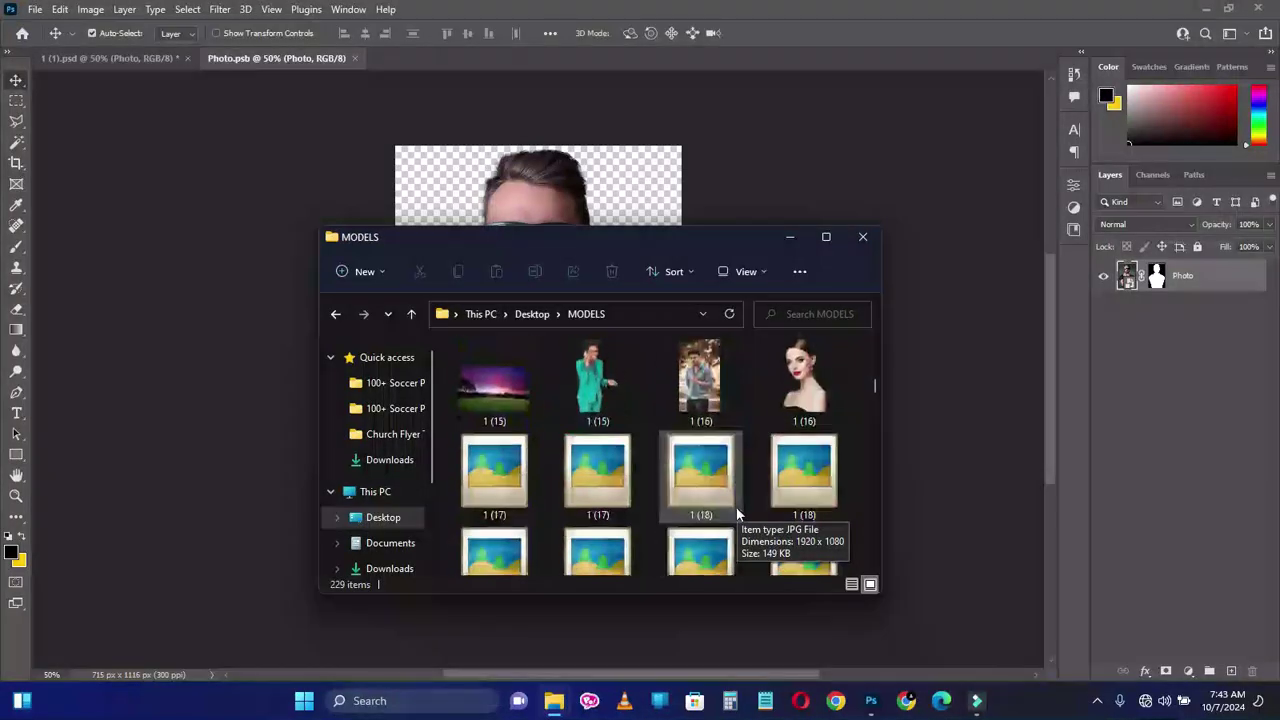
scroll(738, 514, "down", 1)
scroll(738, 516, "down", 1)
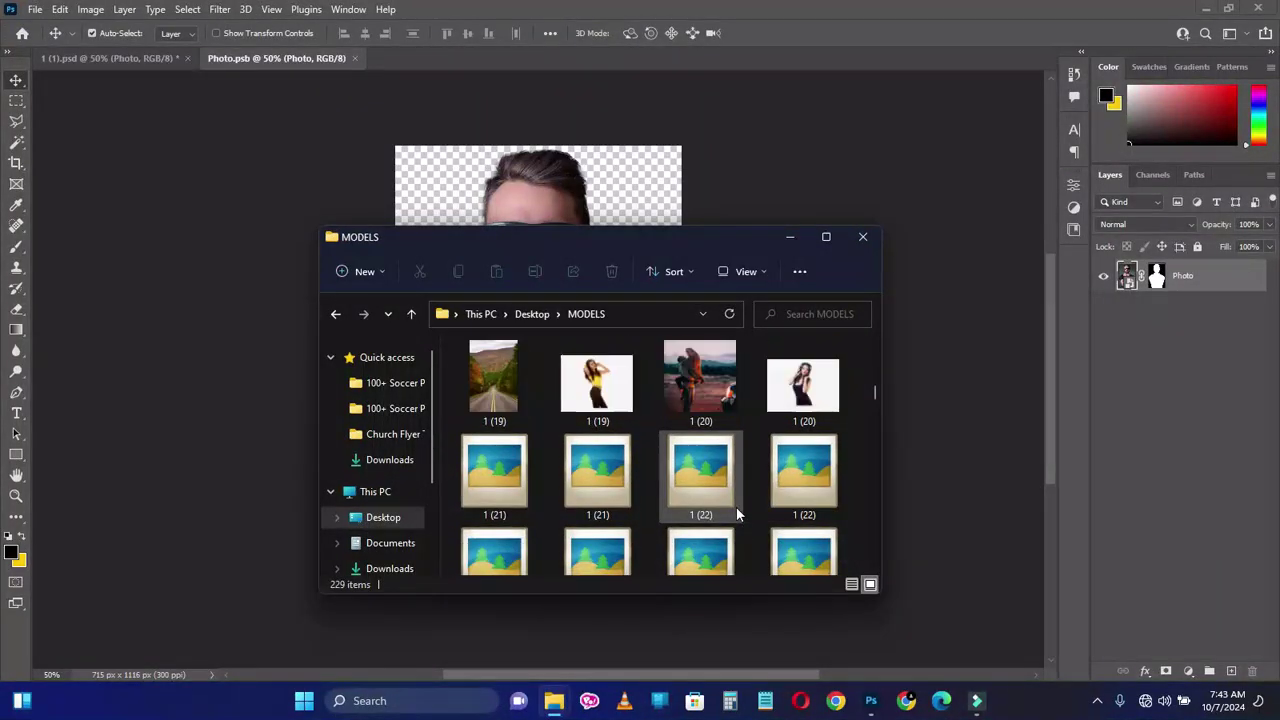
scroll(738, 514, "down", 2)
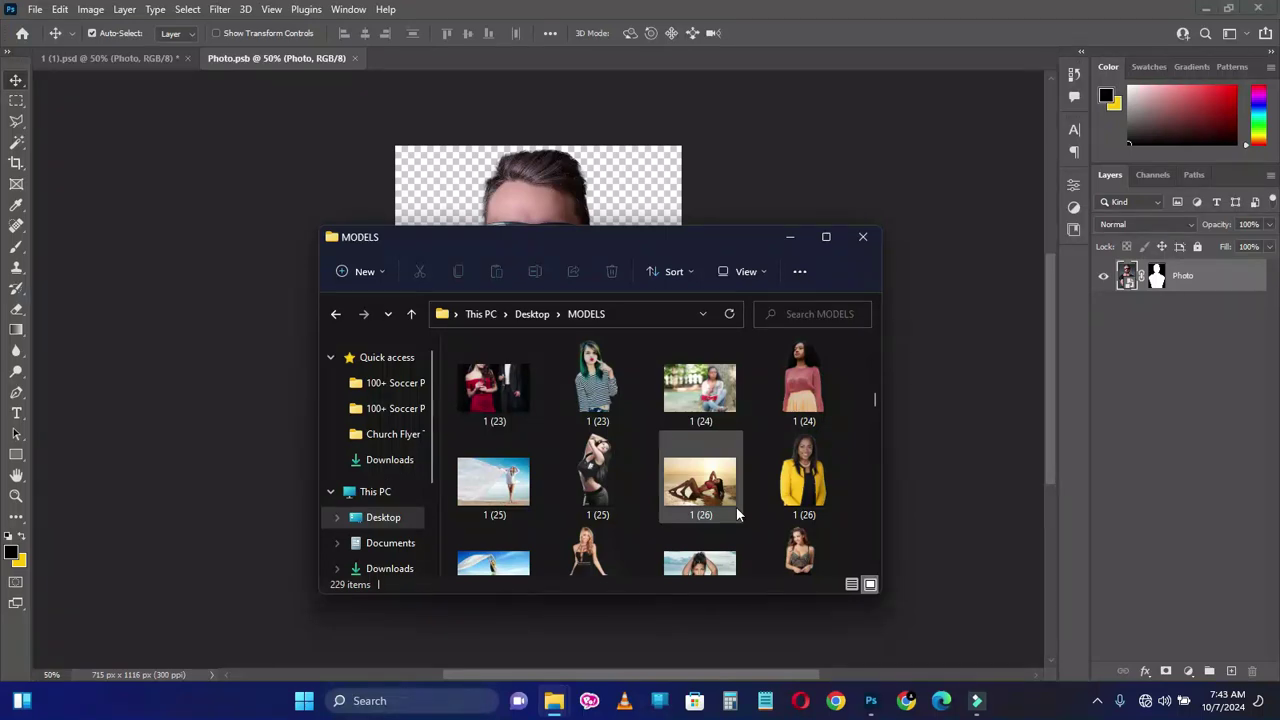
left_click_drag(597, 478, 540, 196)
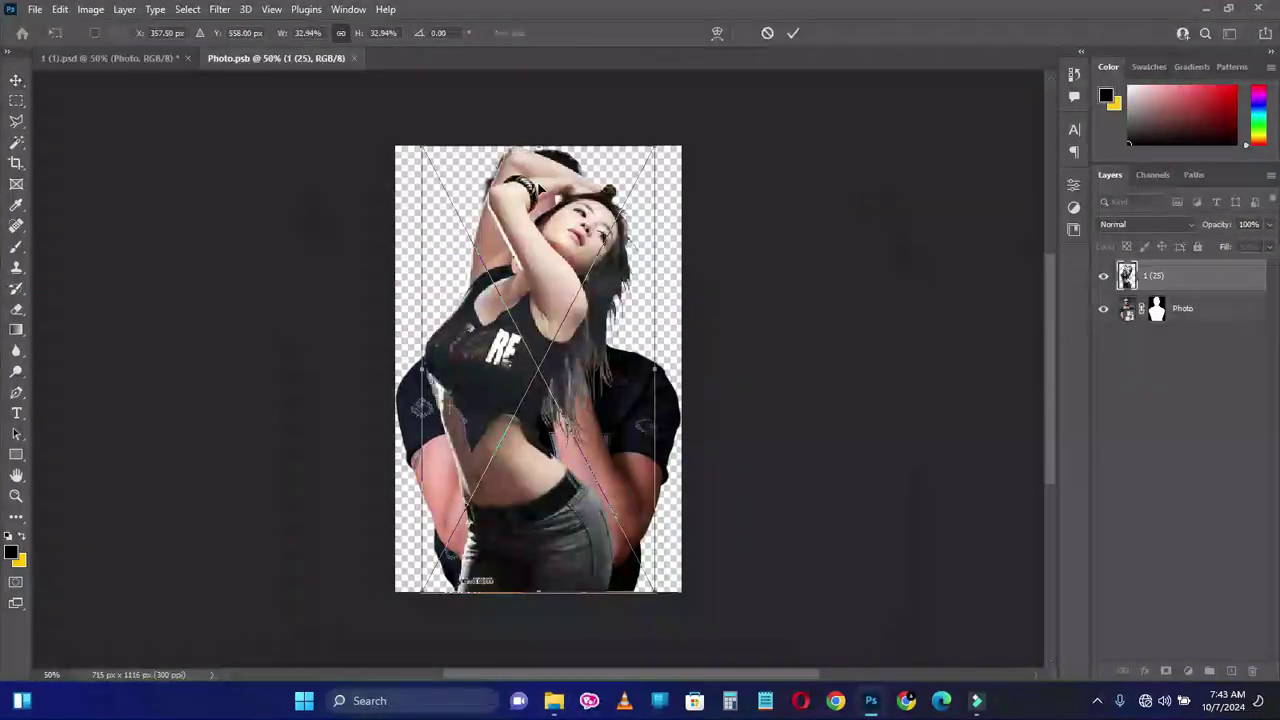
Step: Commit the placed 1 (25) photo, hide the original Photo layer, and save and close Photo.psb
left_click(791, 33)
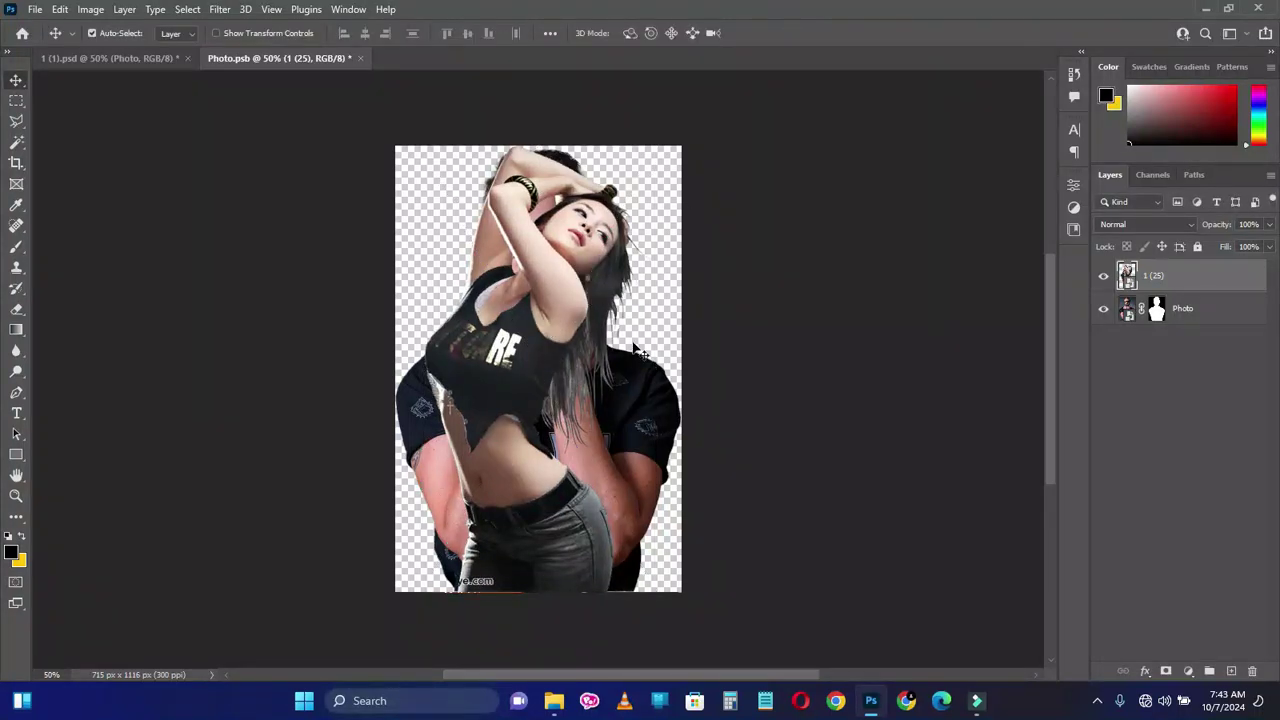
left_click(1104, 309)
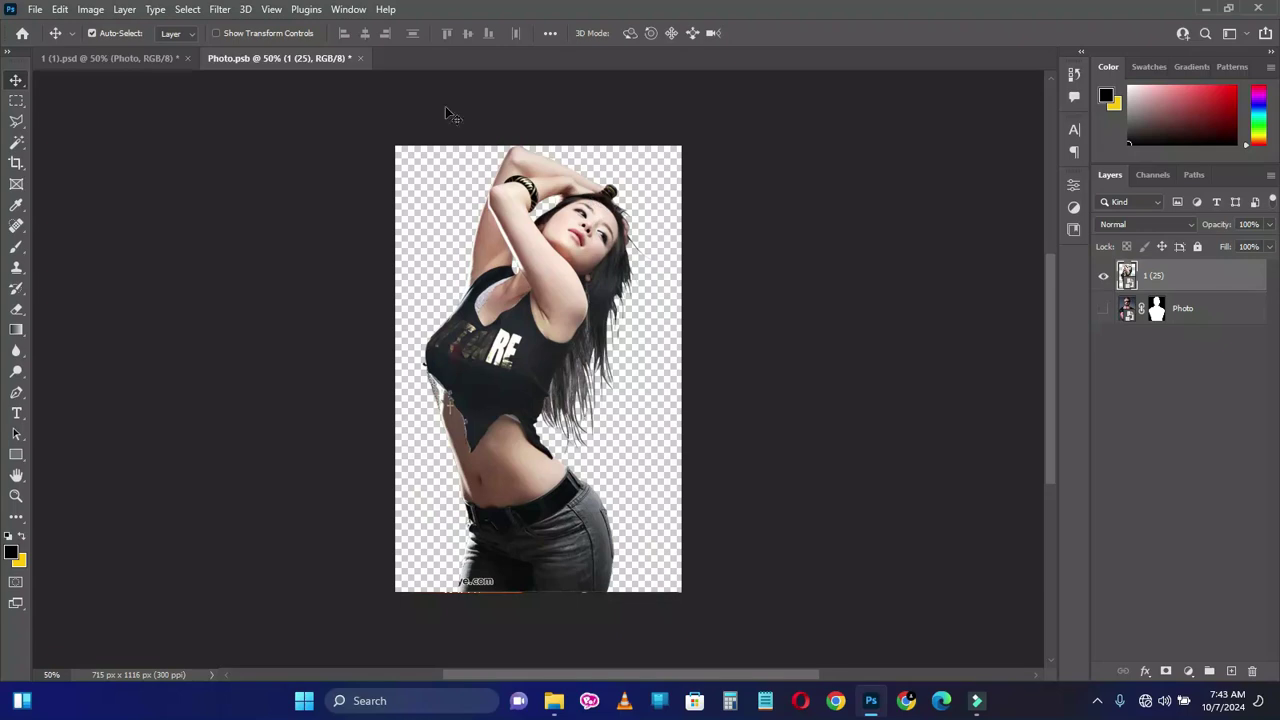
left_click(361, 58)
left_click(566, 263)
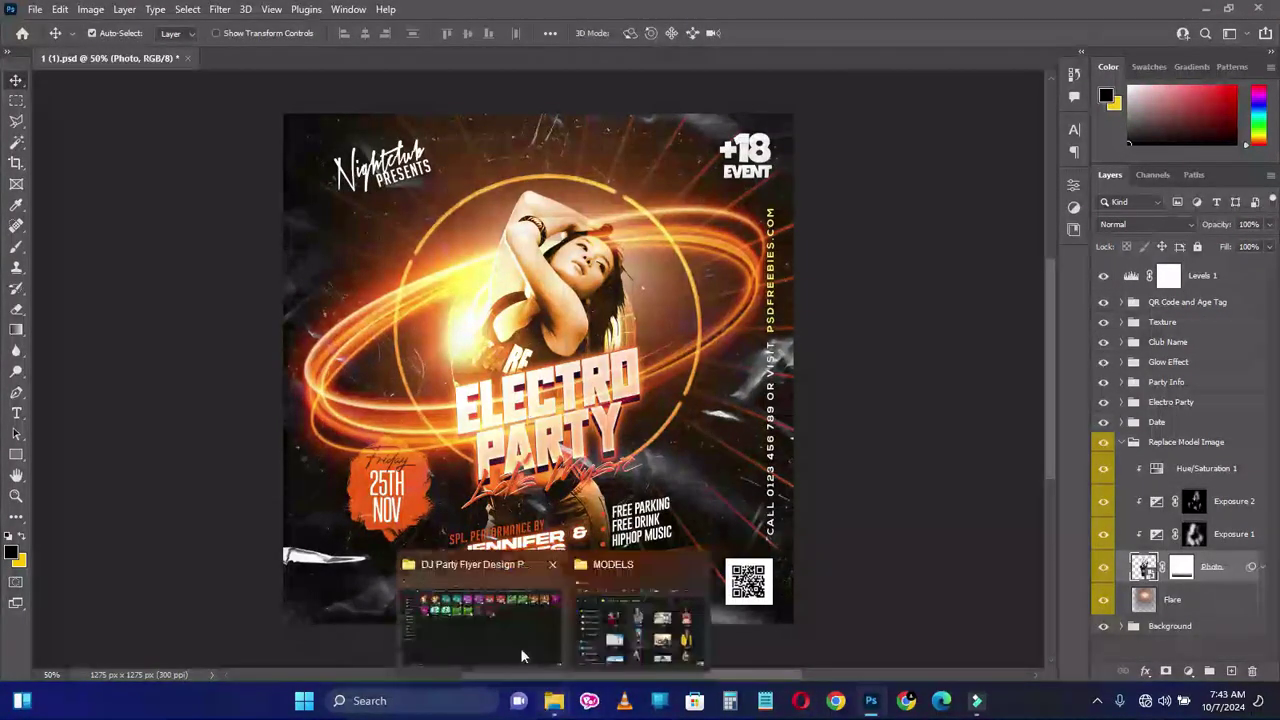
Step: Open flyer 1 (8).psd from the DJ Party Flyer Design folder
mouse_move(553, 701)
left_click(549, 605)
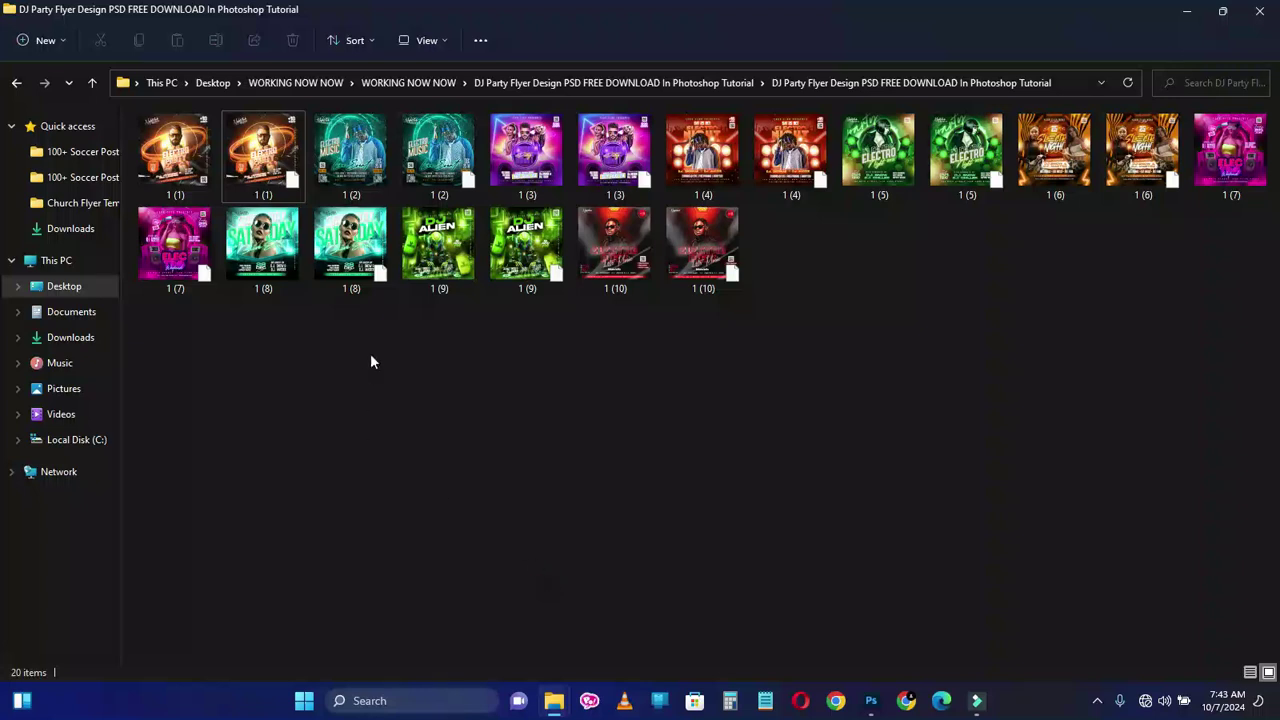
left_click(362, 267)
double_click(362, 268)
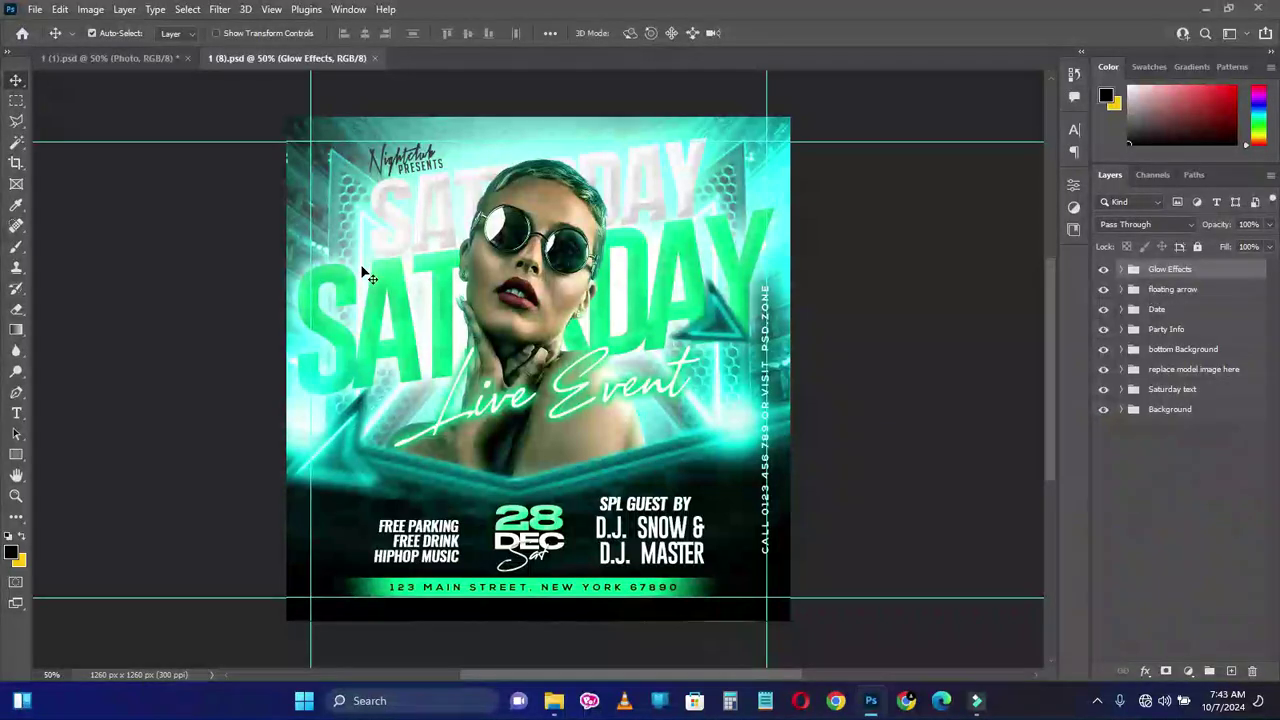
Step: Expand the Glow Effects and 'replace model image here' groups and open the 56455.png smart object
left_click(495, 295)
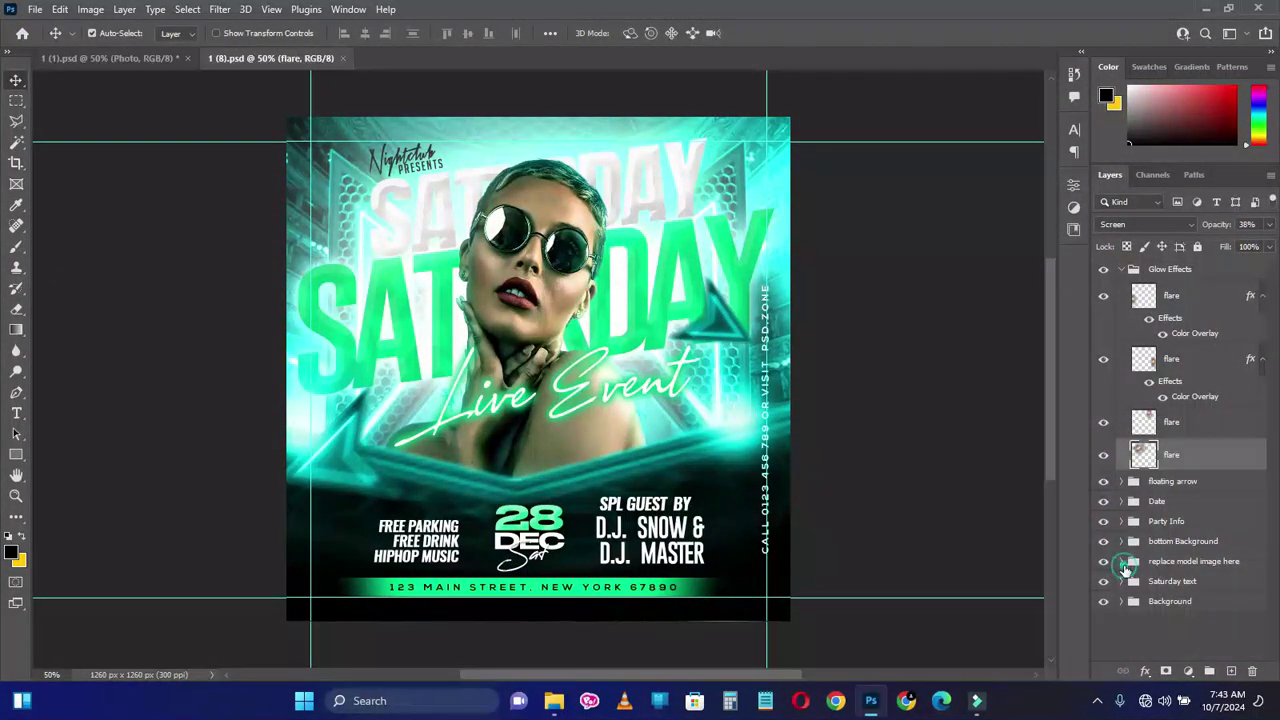
left_click(1122, 562)
left_click(1144, 652)
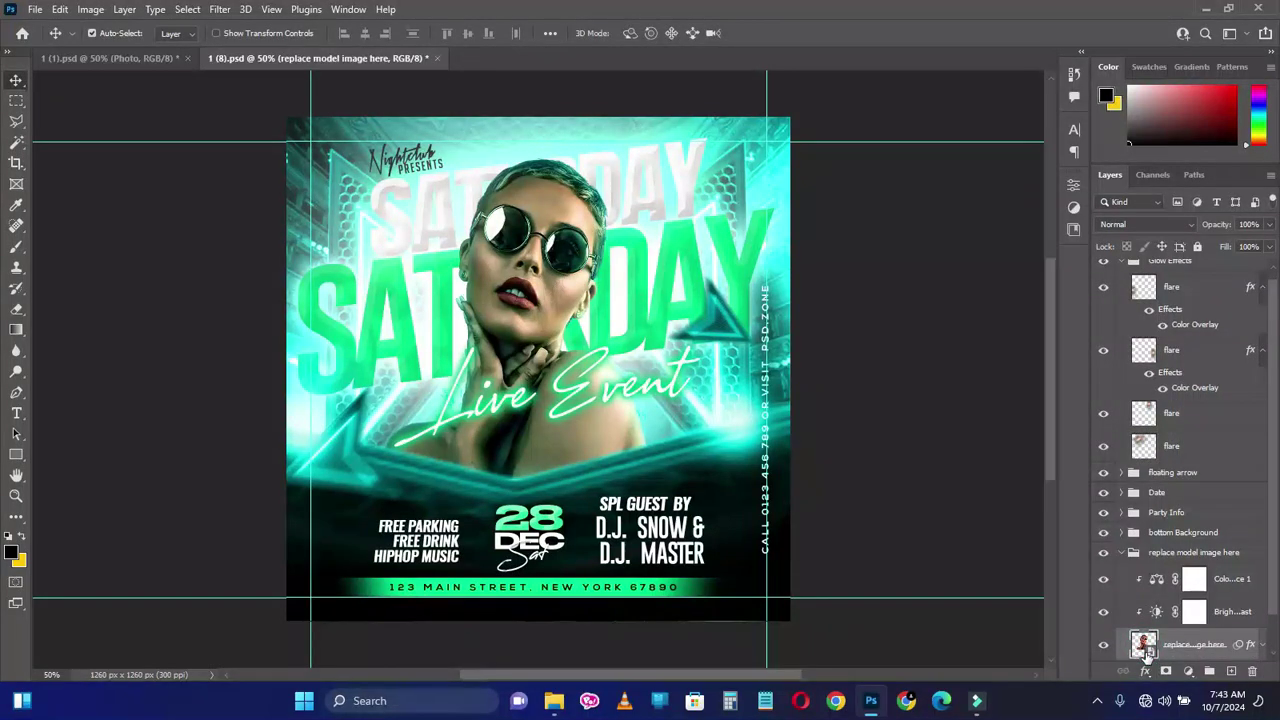
double_click(1143, 644)
mouse_move(553, 701)
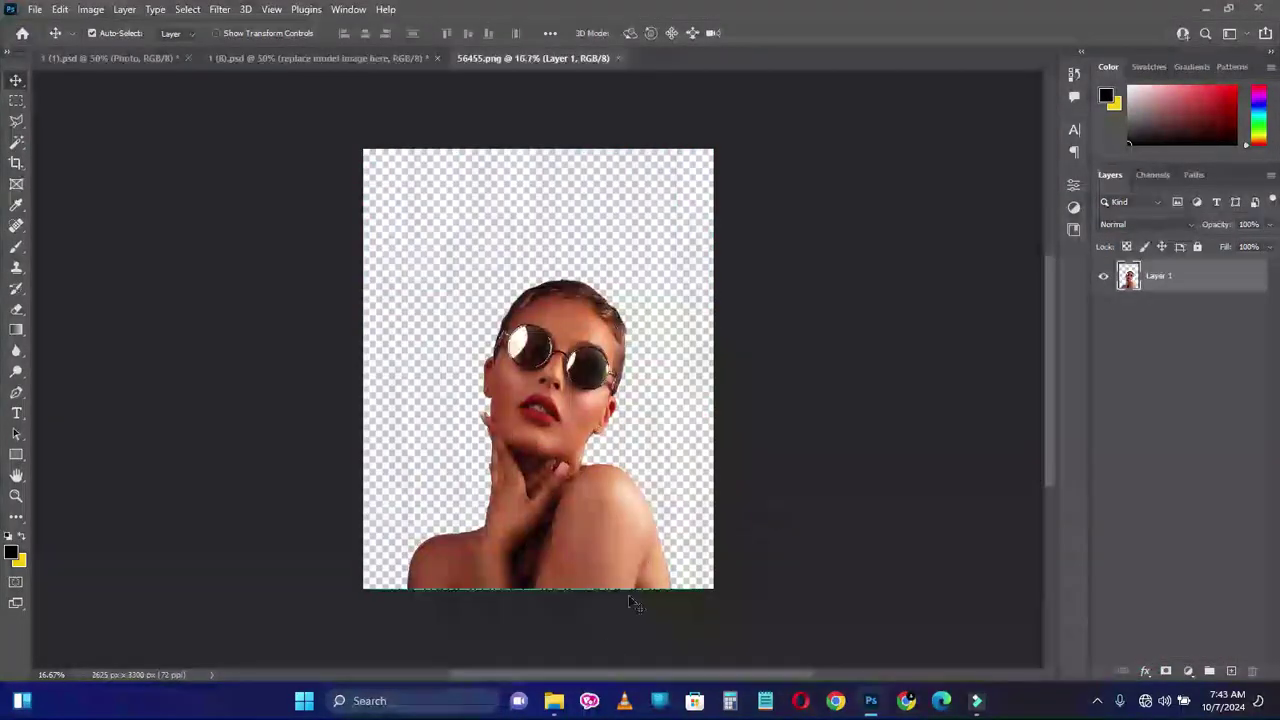
Step: Scroll down through the MODELS folder thumbnails looking for a replacement model
left_click(577, 667)
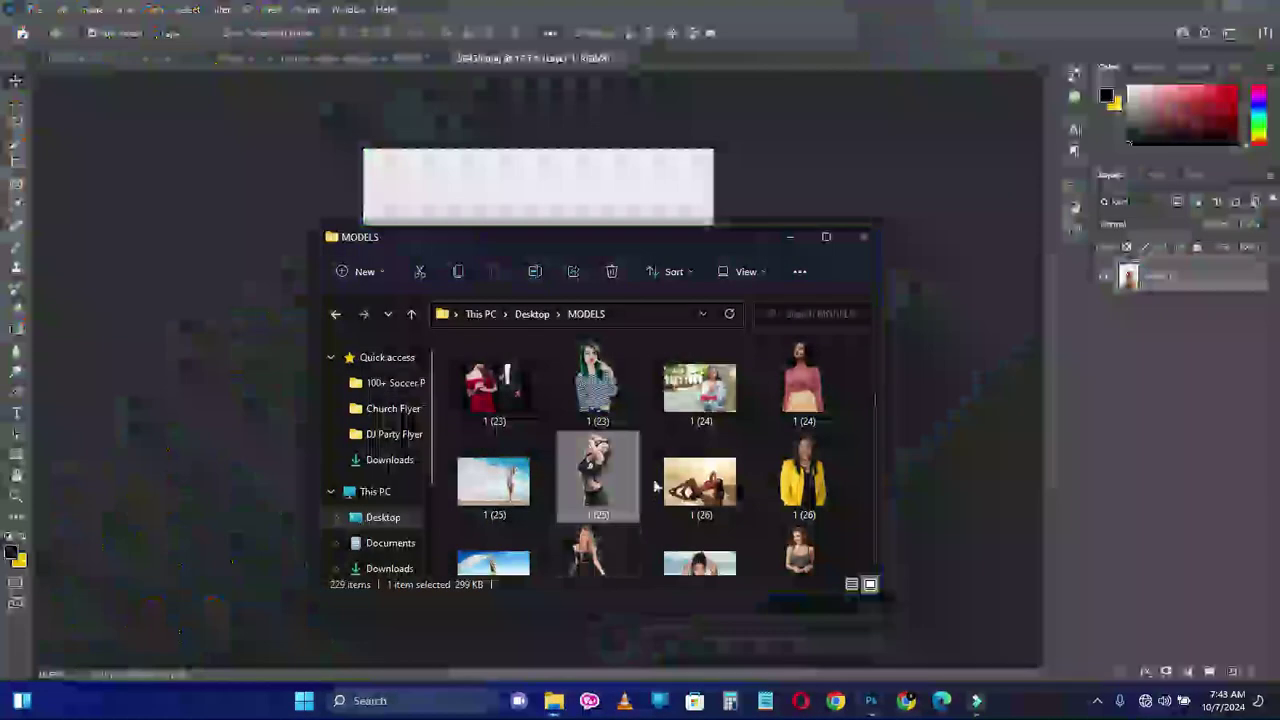
scroll(738, 452, "down", 3)
scroll(738, 452, "down", 3)
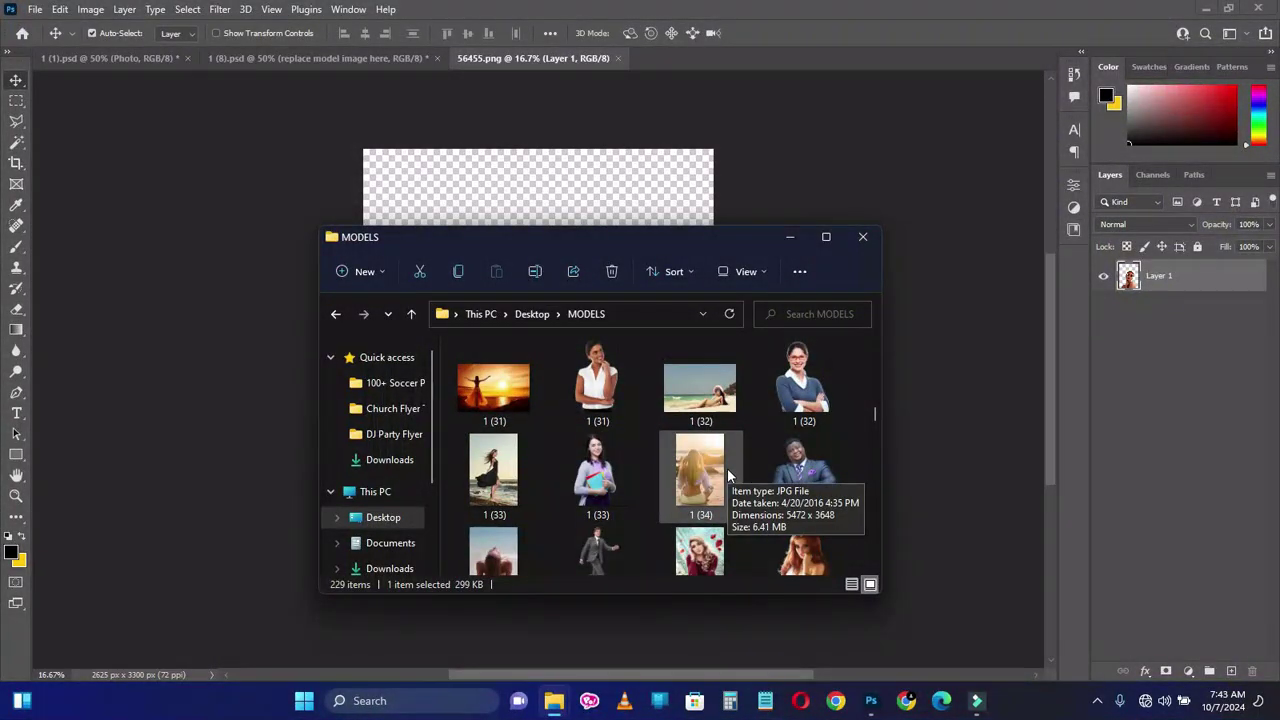
scroll(727, 474, "down", 2)
scroll(727, 477, "down", 2)
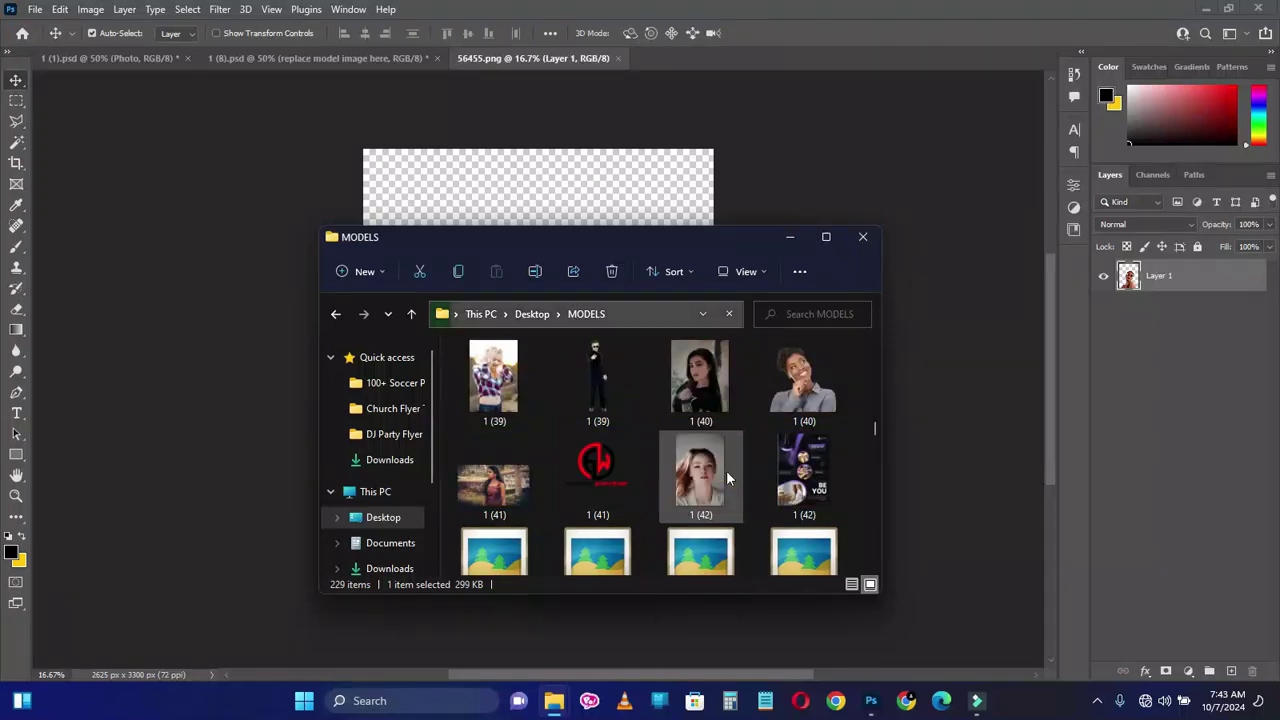
scroll(727, 477, "down", 2)
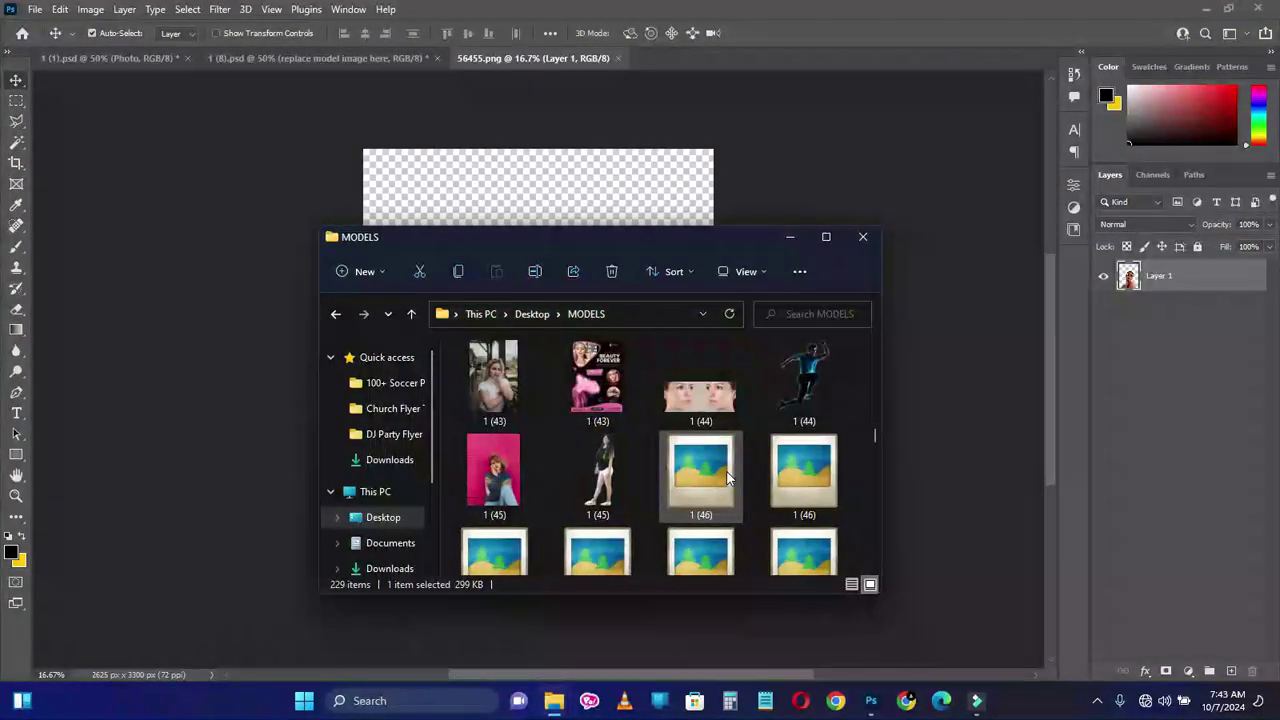
scroll(727, 477, "down", 2)
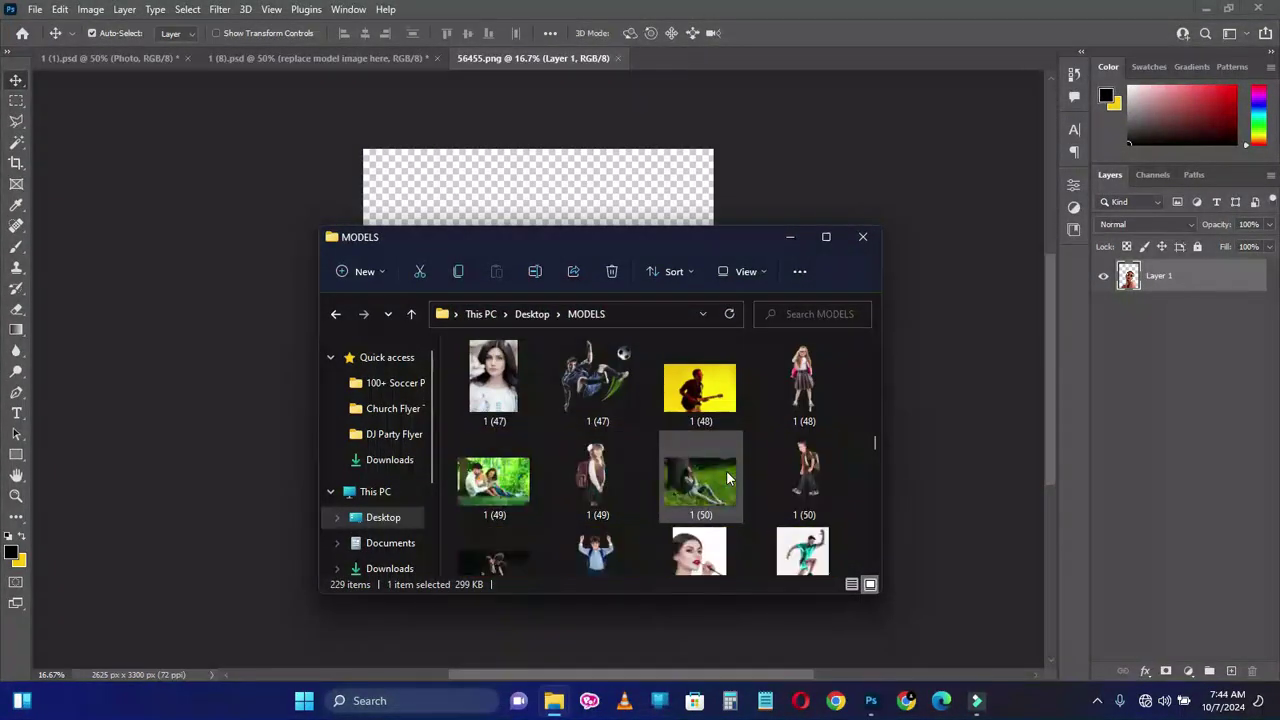
scroll(727, 477, "down", 2)
scroll(727, 477, "down", 2)
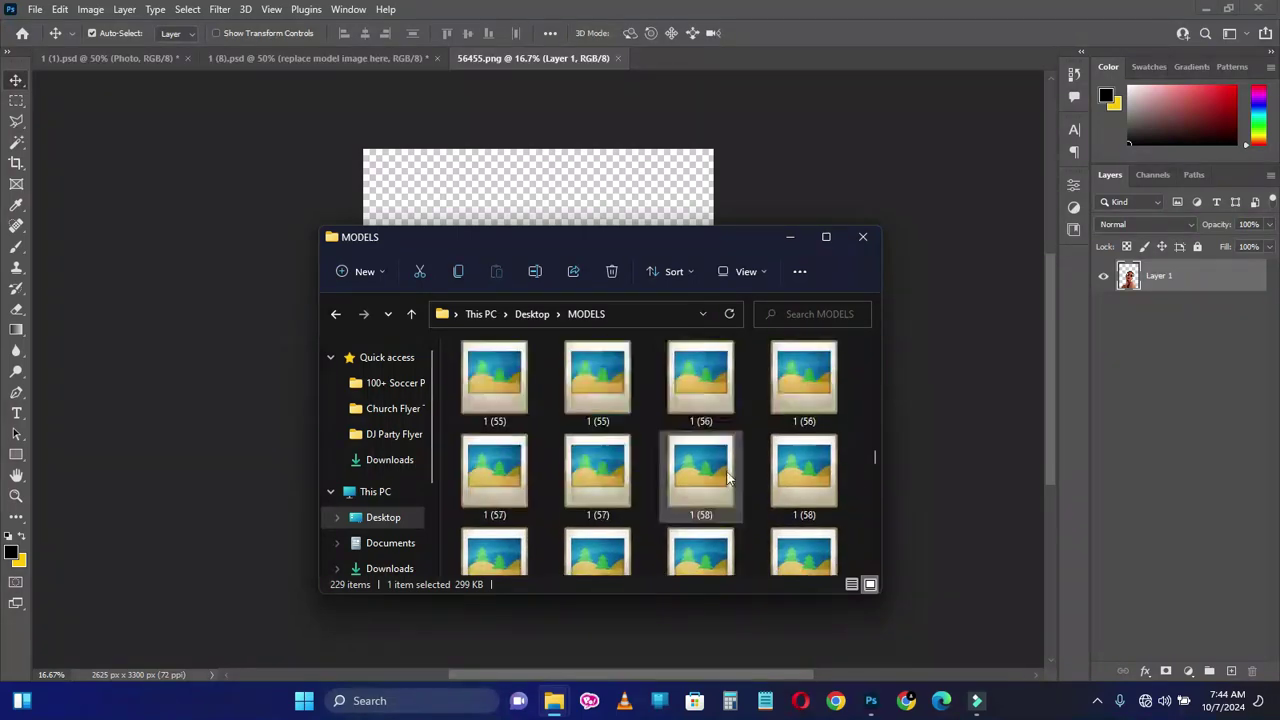
scroll(727, 477, "down", 1)
scroll(727, 477, "down", 1)
scroll(727, 477, "down", 2)
scroll(727, 477, "down", 2)
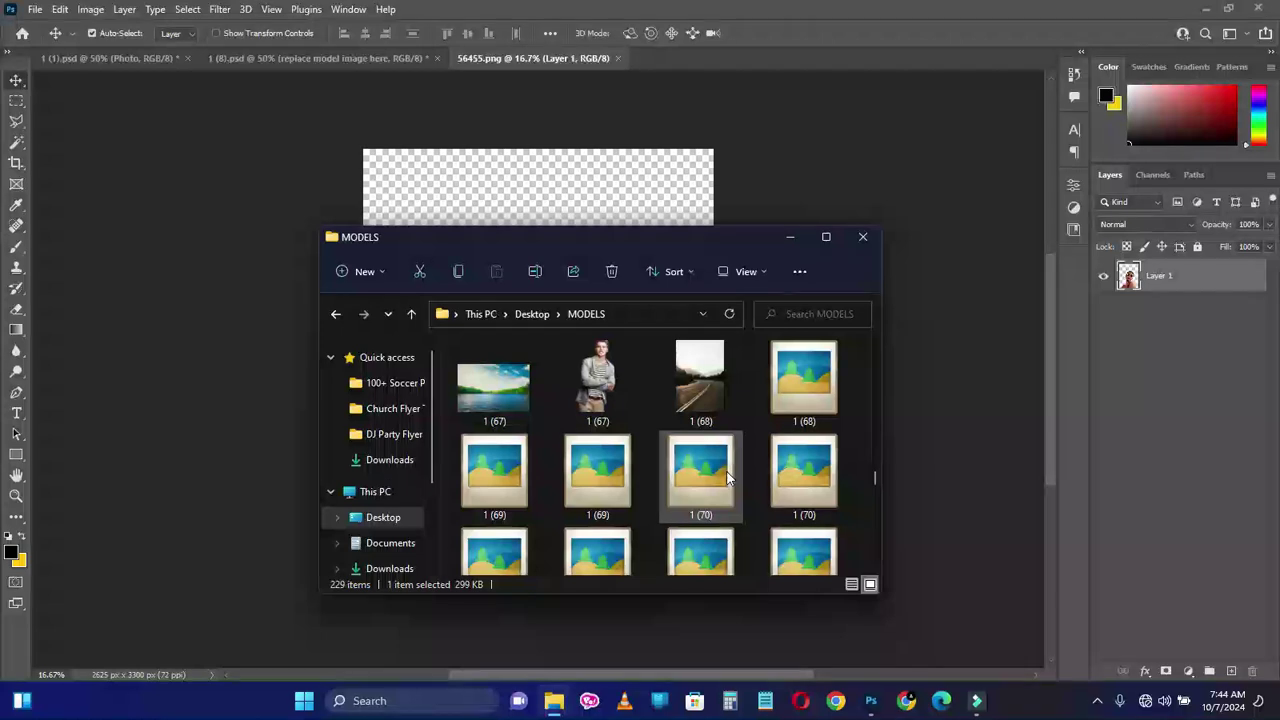
scroll(727, 477, "down", 2)
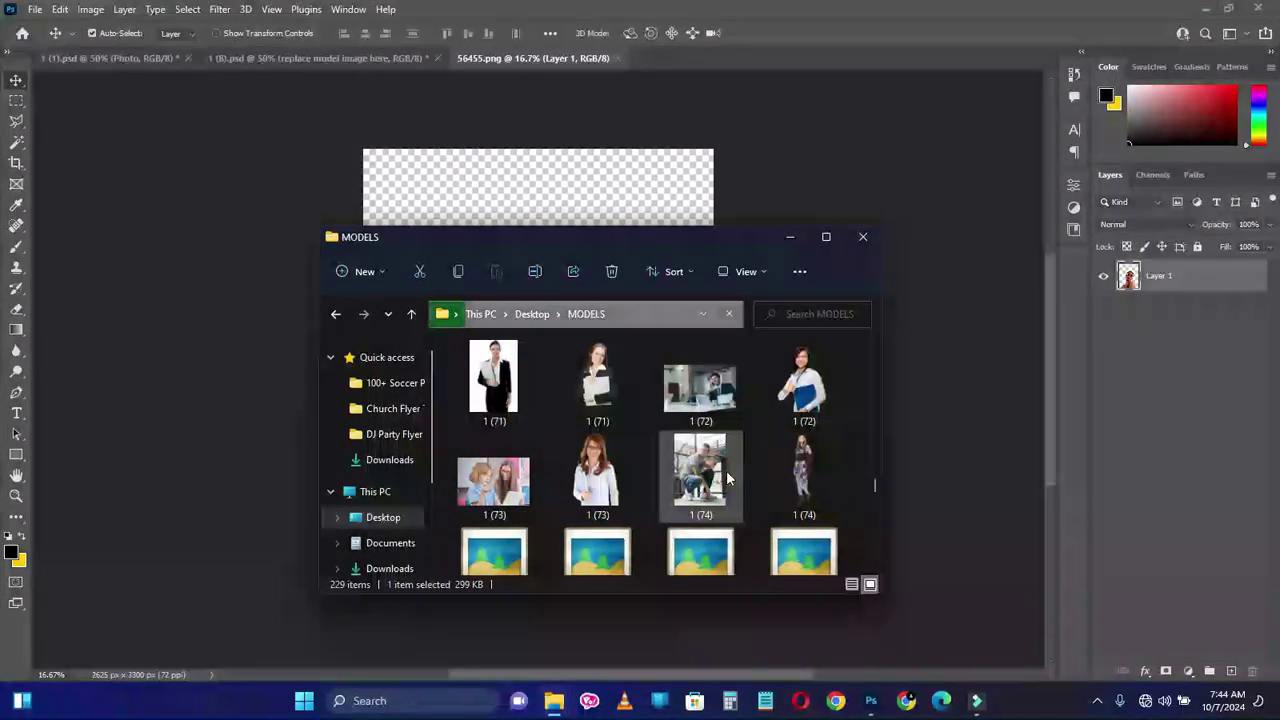
scroll(727, 477, "down", 2)
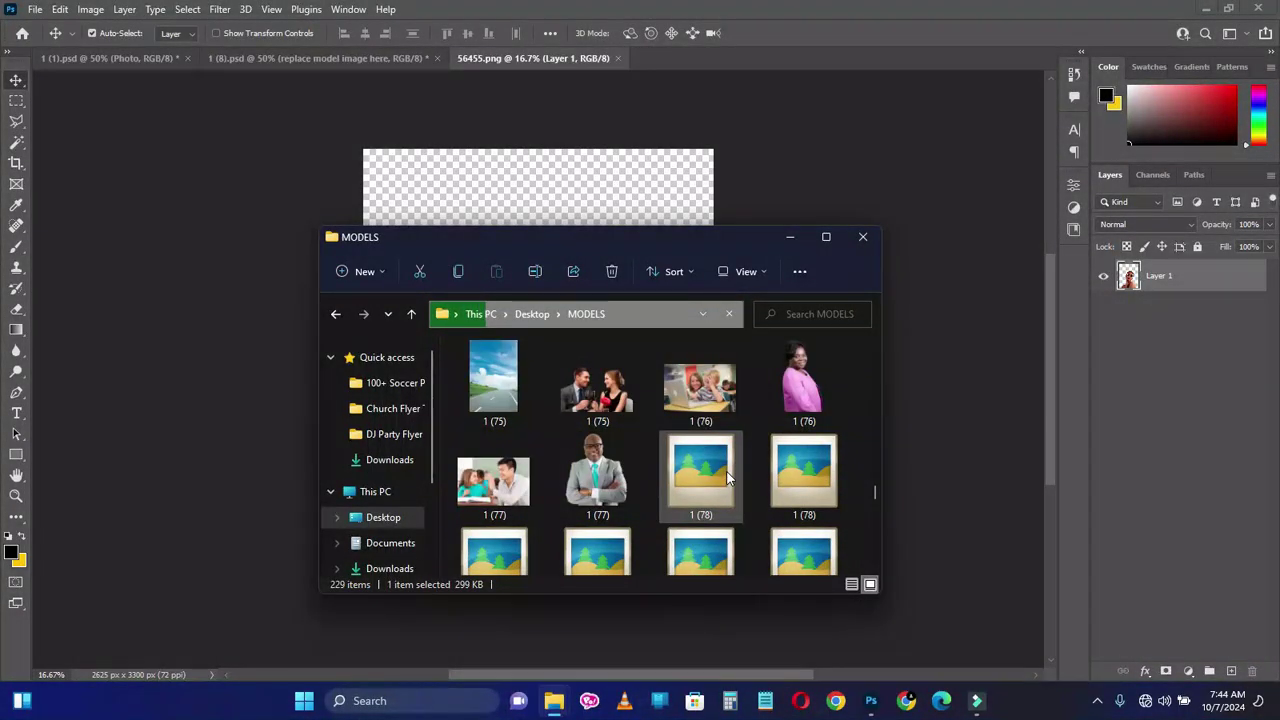
scroll(727, 477, "down", 2)
scroll(727, 477, "down", 2)
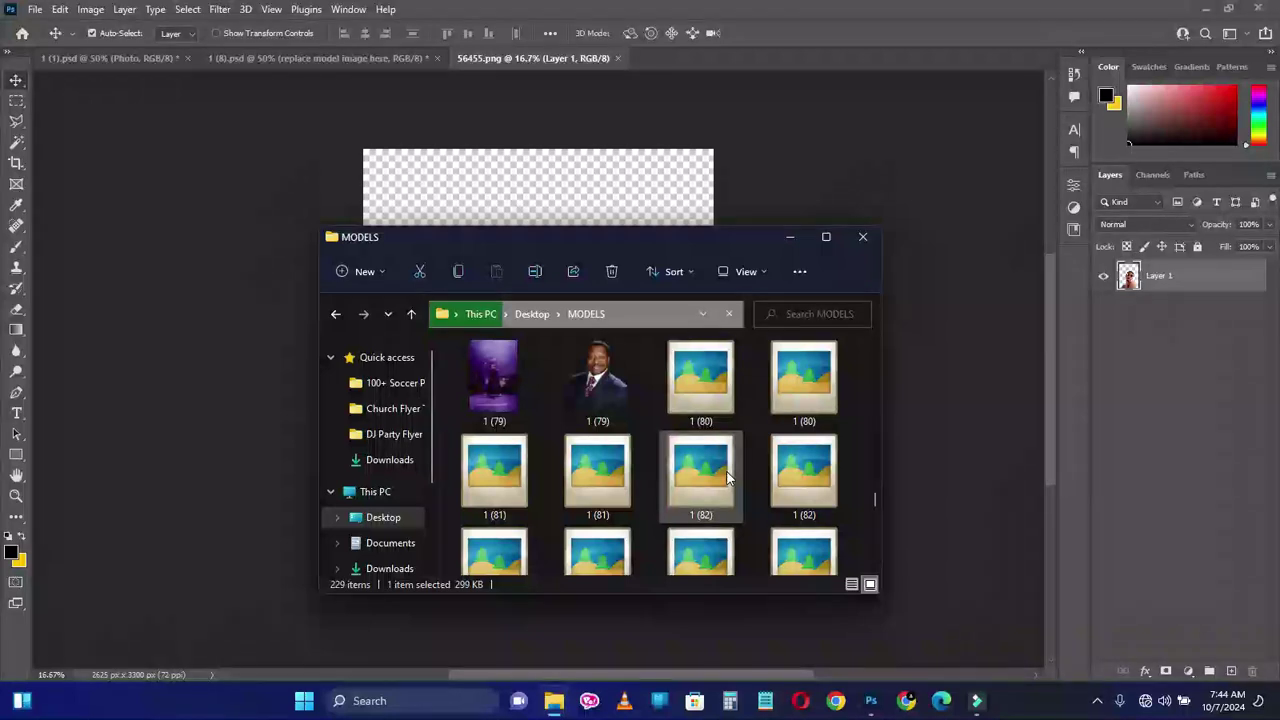
scroll(727, 477, "down", 5)
scroll(727, 477, "down", 5)
scroll(727, 477, "down", 5)
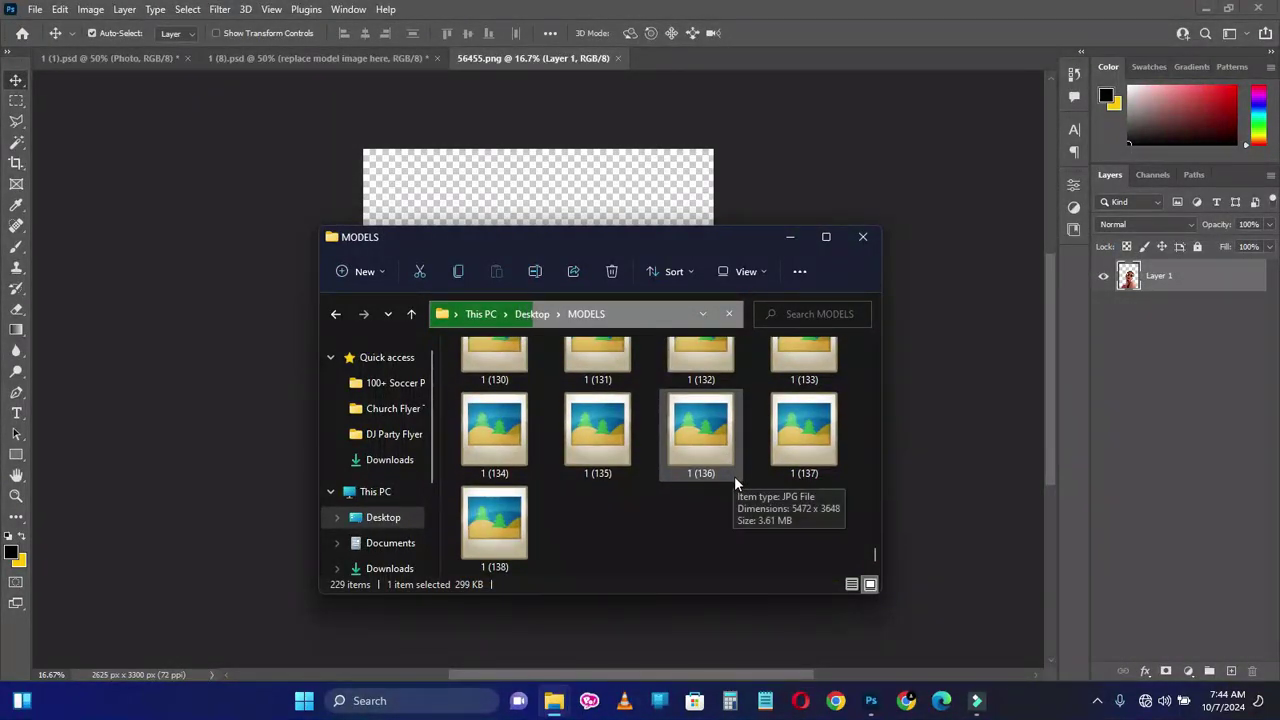
Step: Scroll back up and select the dark-haired woman's portrait with red lipstick
scroll(734, 488, "up", 1)
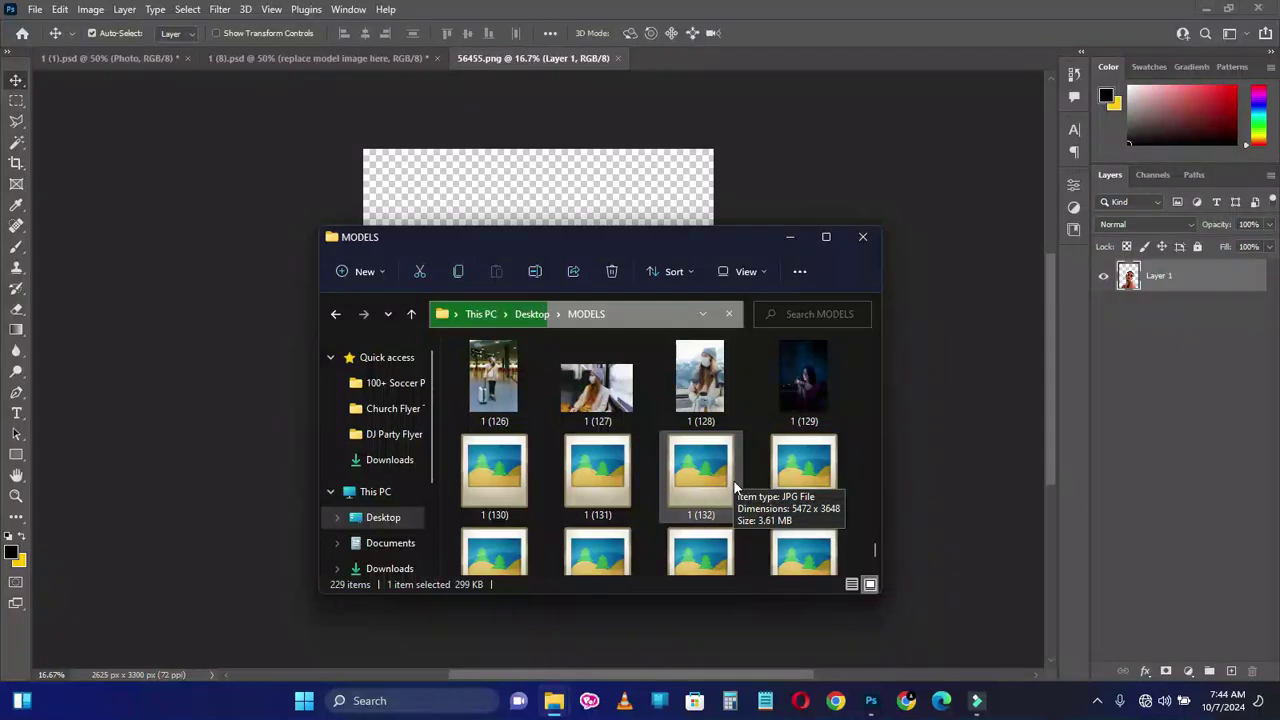
scroll(734, 481, "up", 1)
scroll(734, 481, "down", 2)
scroll(734, 488, "up", 3)
scroll(734, 488, "up", 2)
scroll(734, 488, "up", 5)
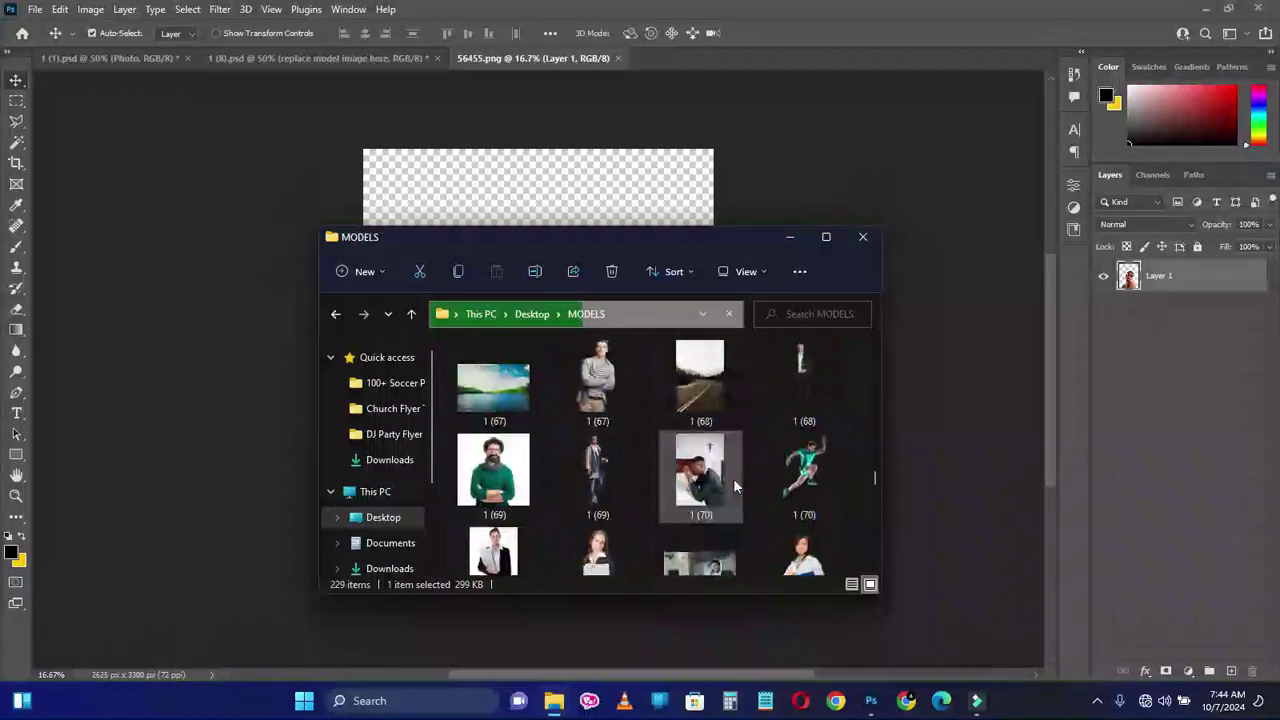
scroll(734, 487, "up", 2)
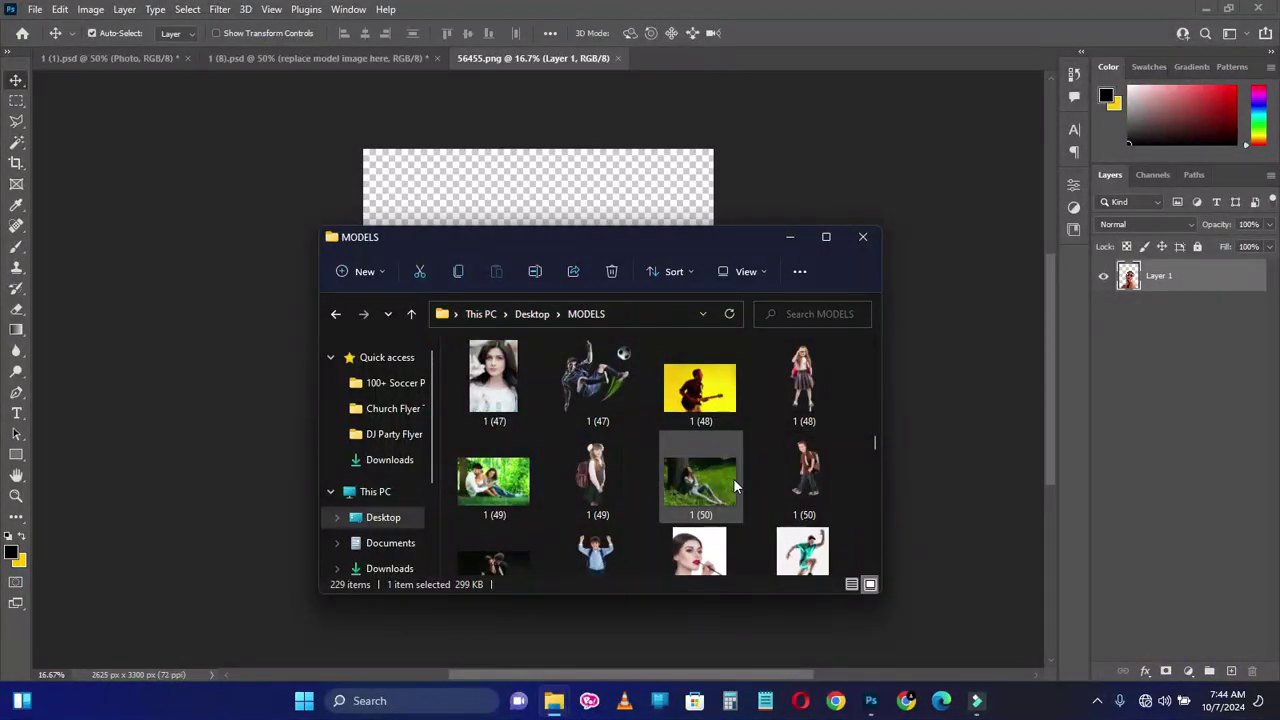
scroll(734, 487, "up", 1)
scroll(734, 486, "up", 2)
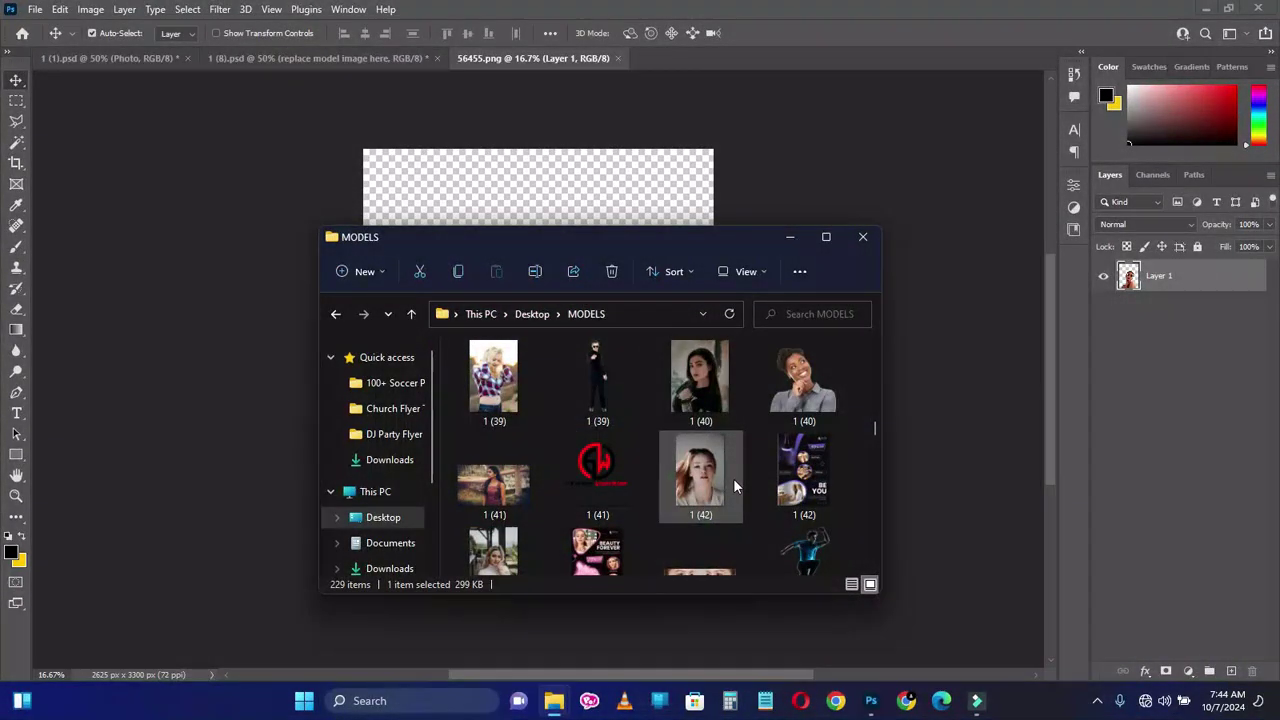
scroll(733, 487, "up", 2)
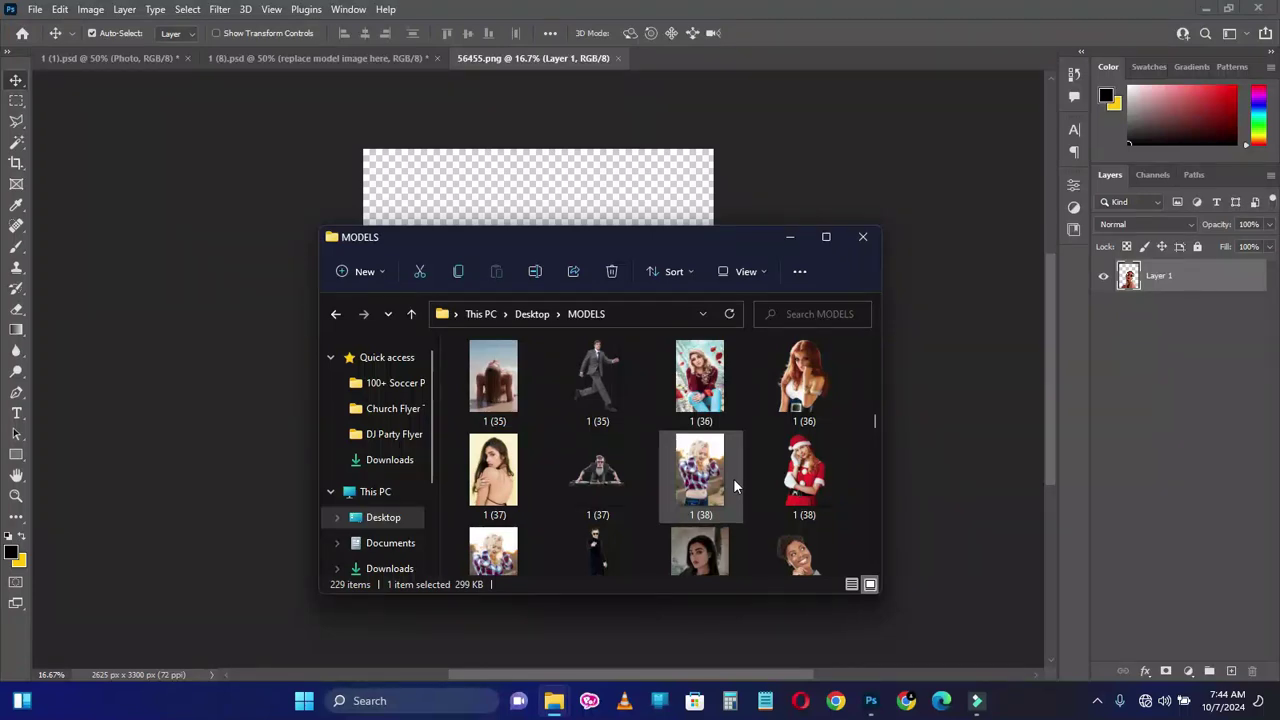
scroll(734, 487, "up", 2)
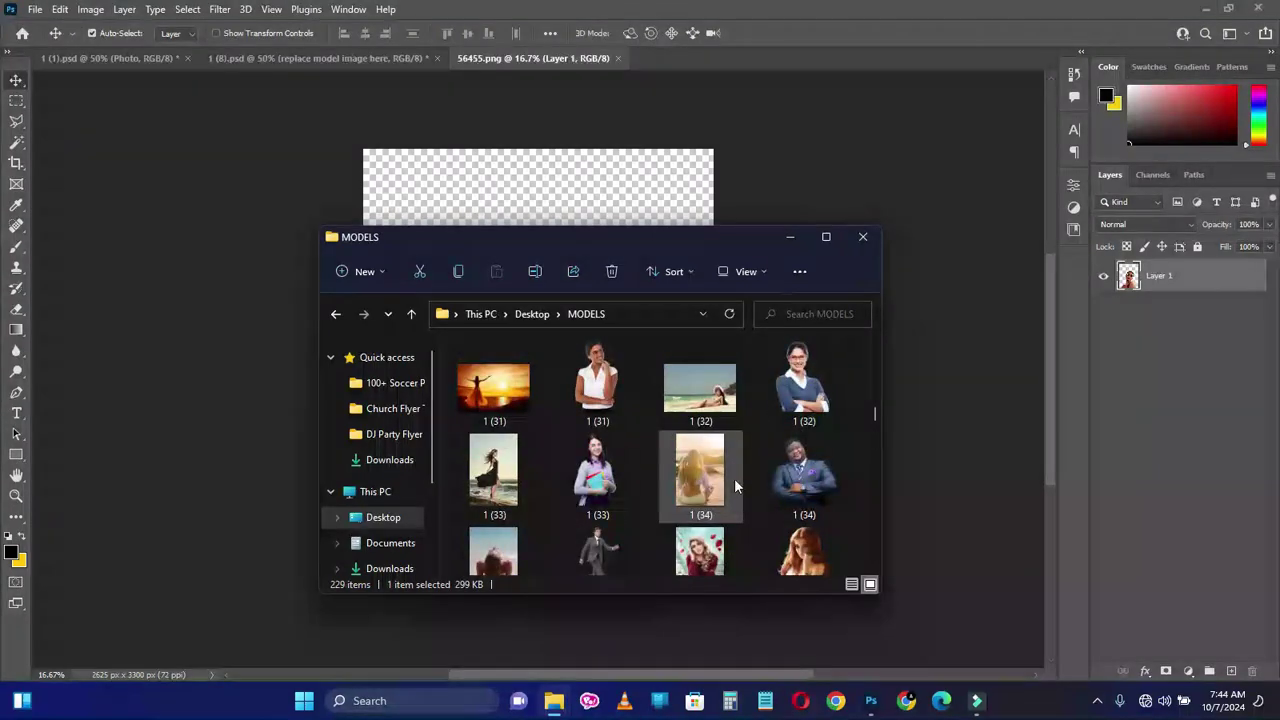
scroll(735, 489, "up", 1)
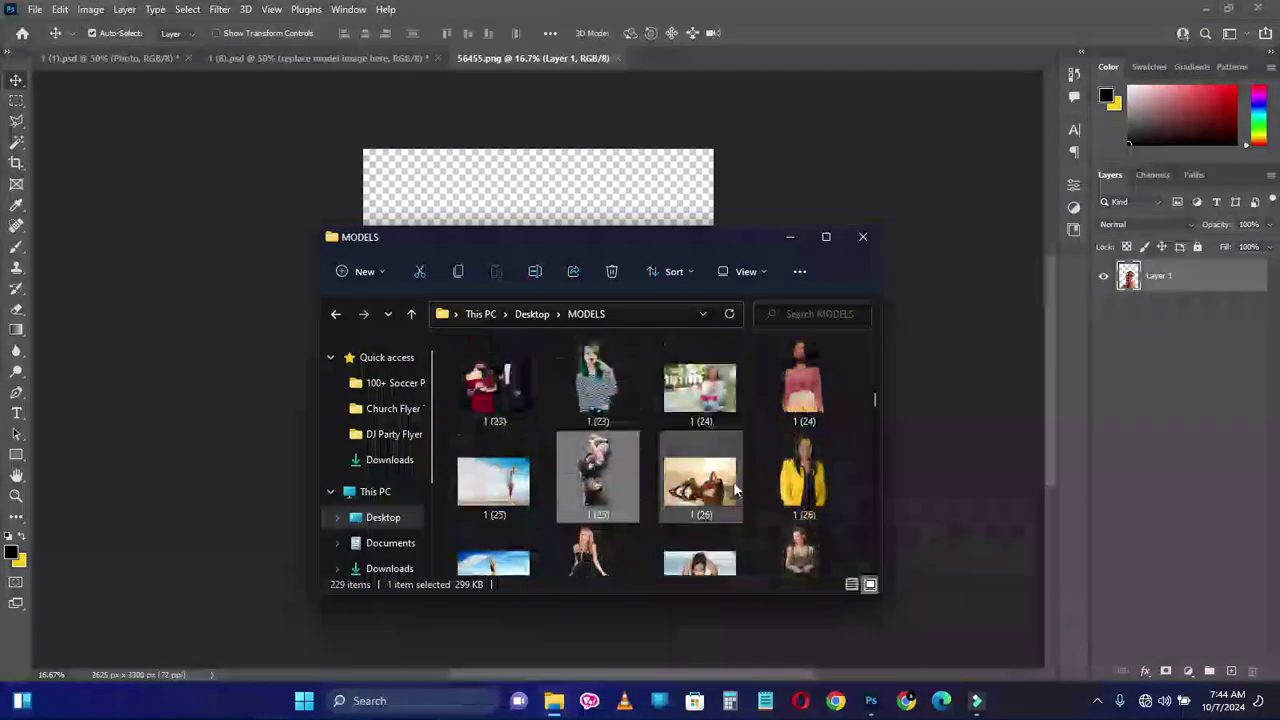
scroll(736, 490, "up", 1)
scroll(737, 491, "up", 1)
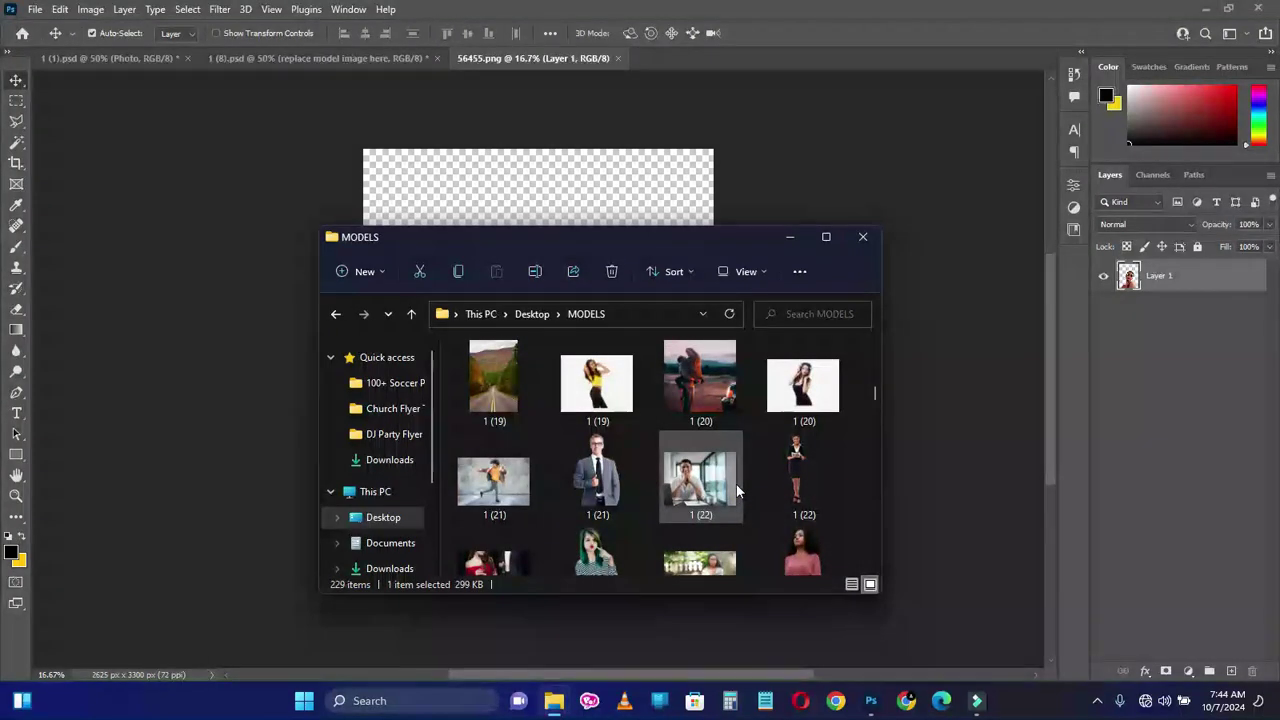
scroll(736, 490, "up", 2)
scroll(736, 490, "up", 2)
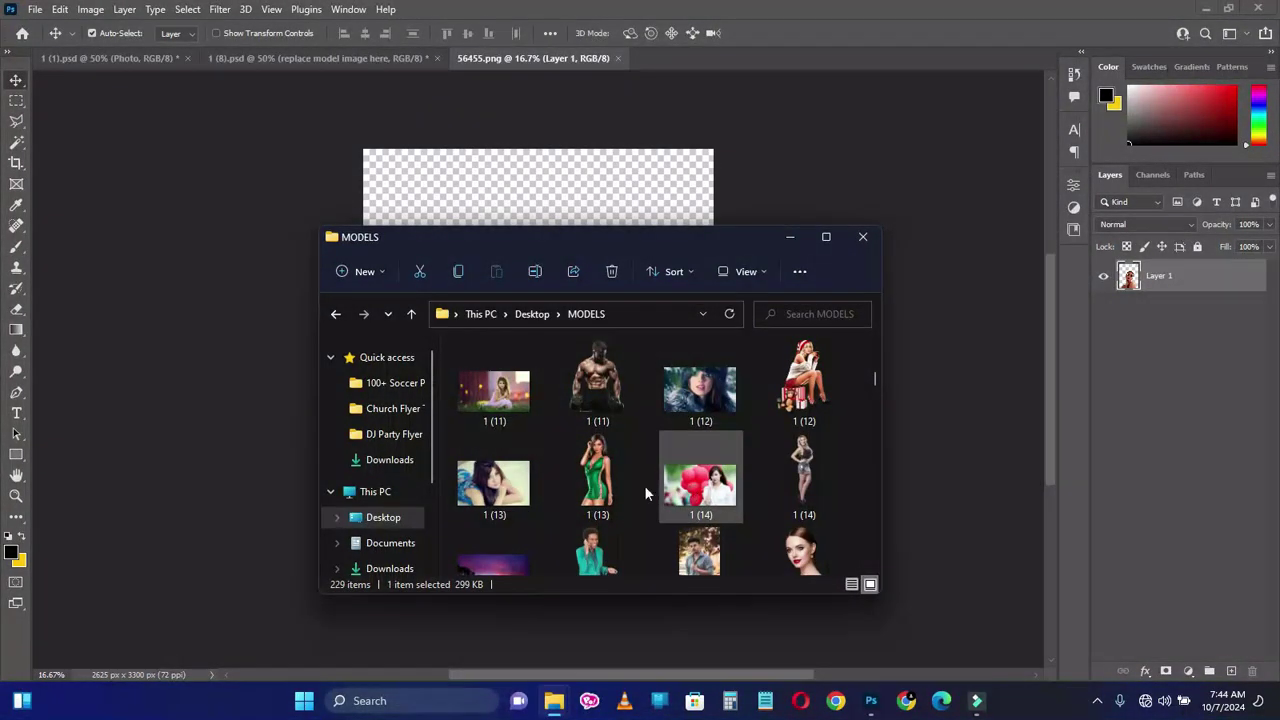
left_click(598, 487)
left_click(806, 556)
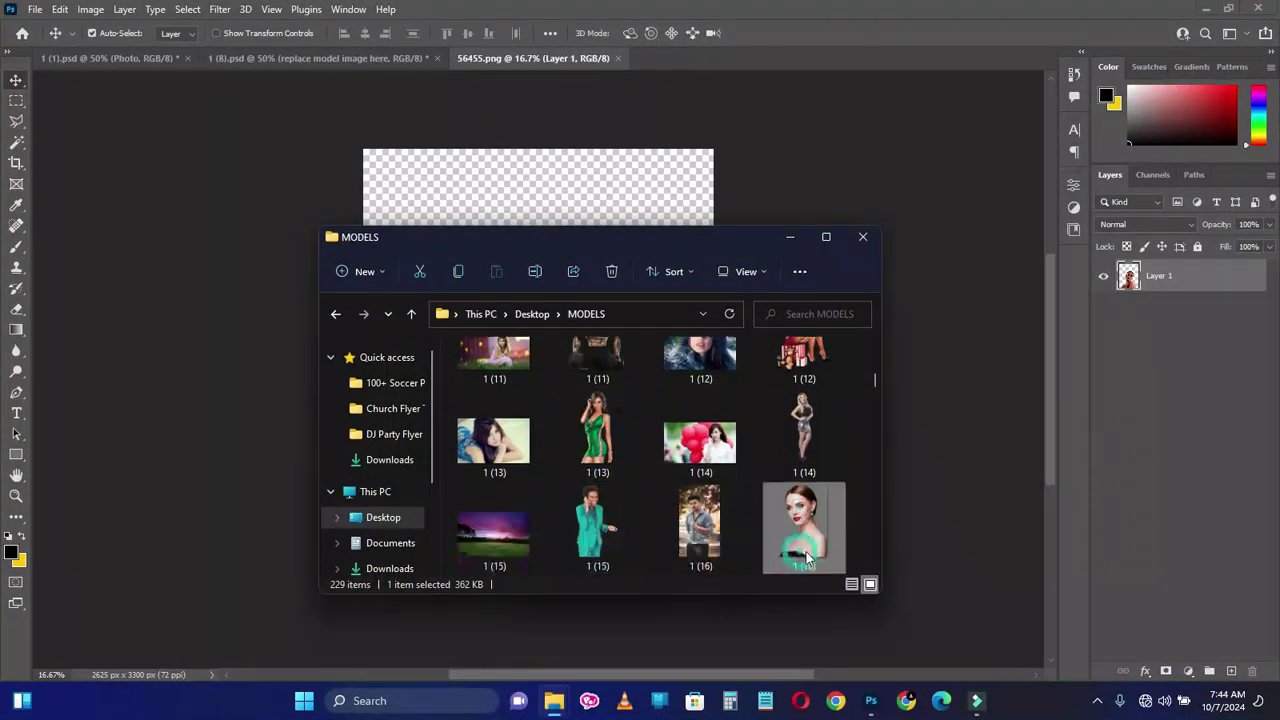
Step: Place photo 1 (16) into 56455.png enlarged over the old model, commit, and hide Layer 1
left_click_drag(790, 535, 515, 195)
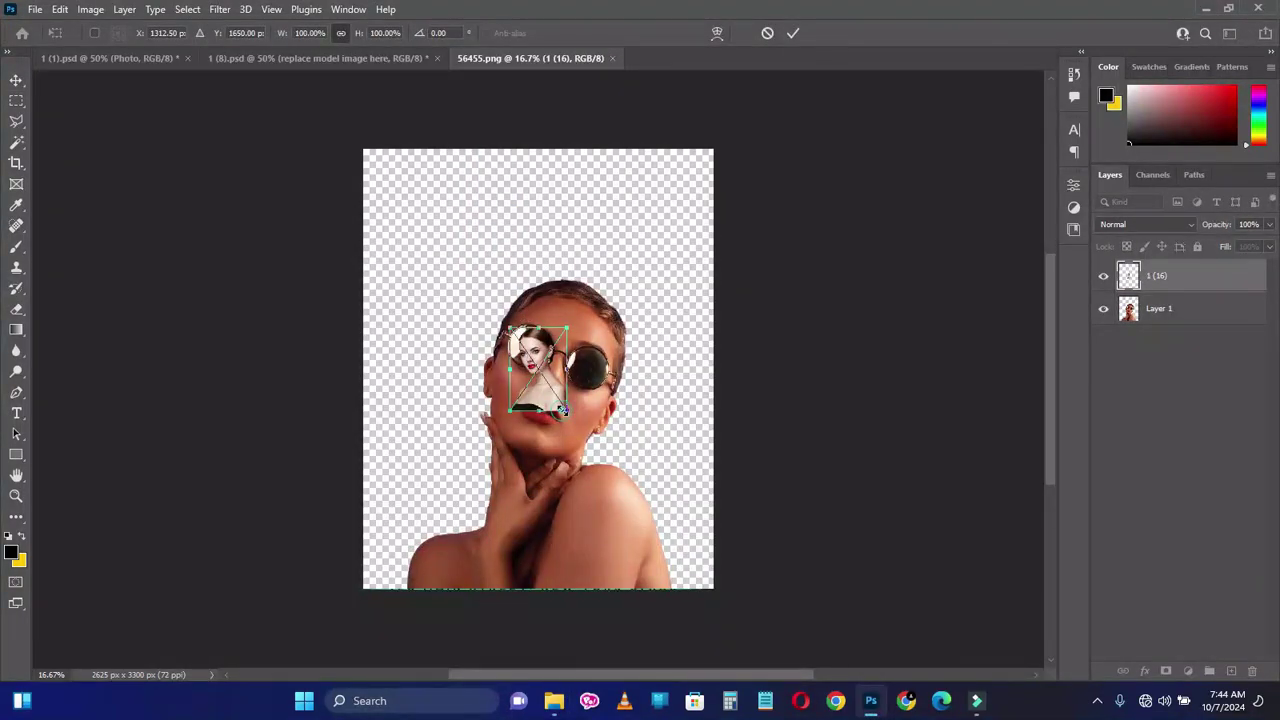
left_click_drag(563, 410, 714, 600)
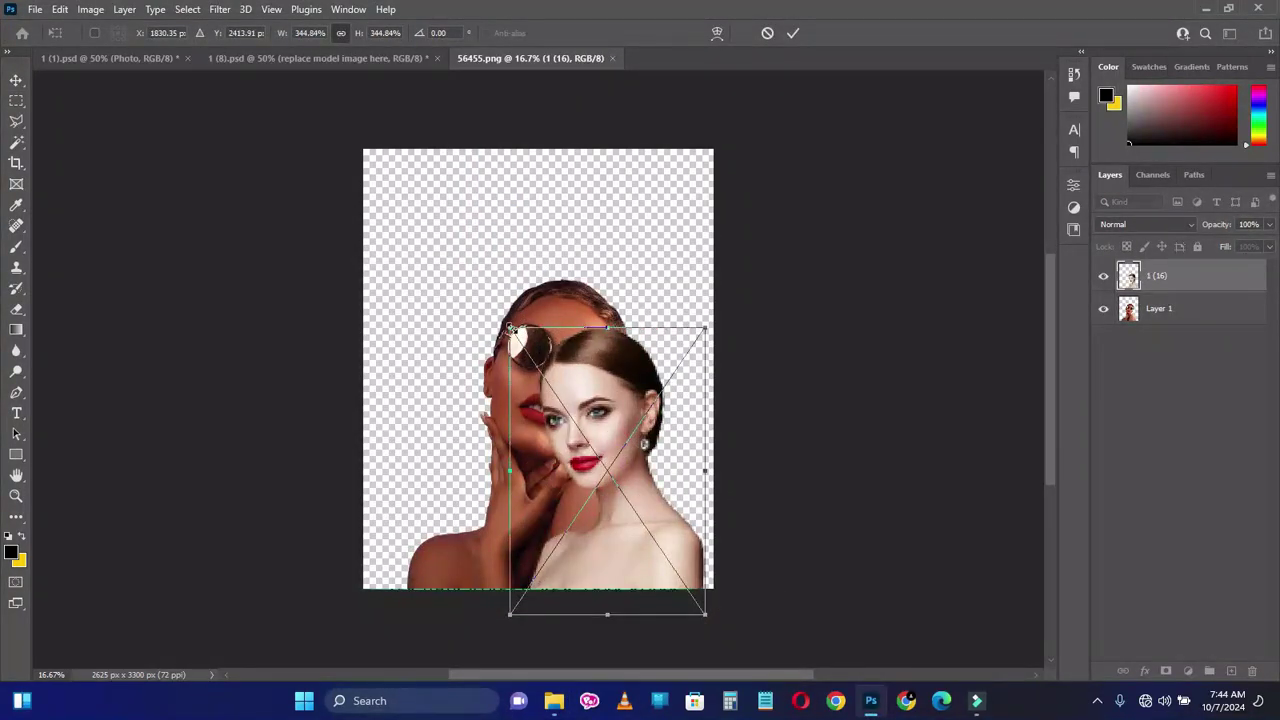
left_click_drag(509, 328, 463, 258)
left_click_drag(556, 322, 504, 306)
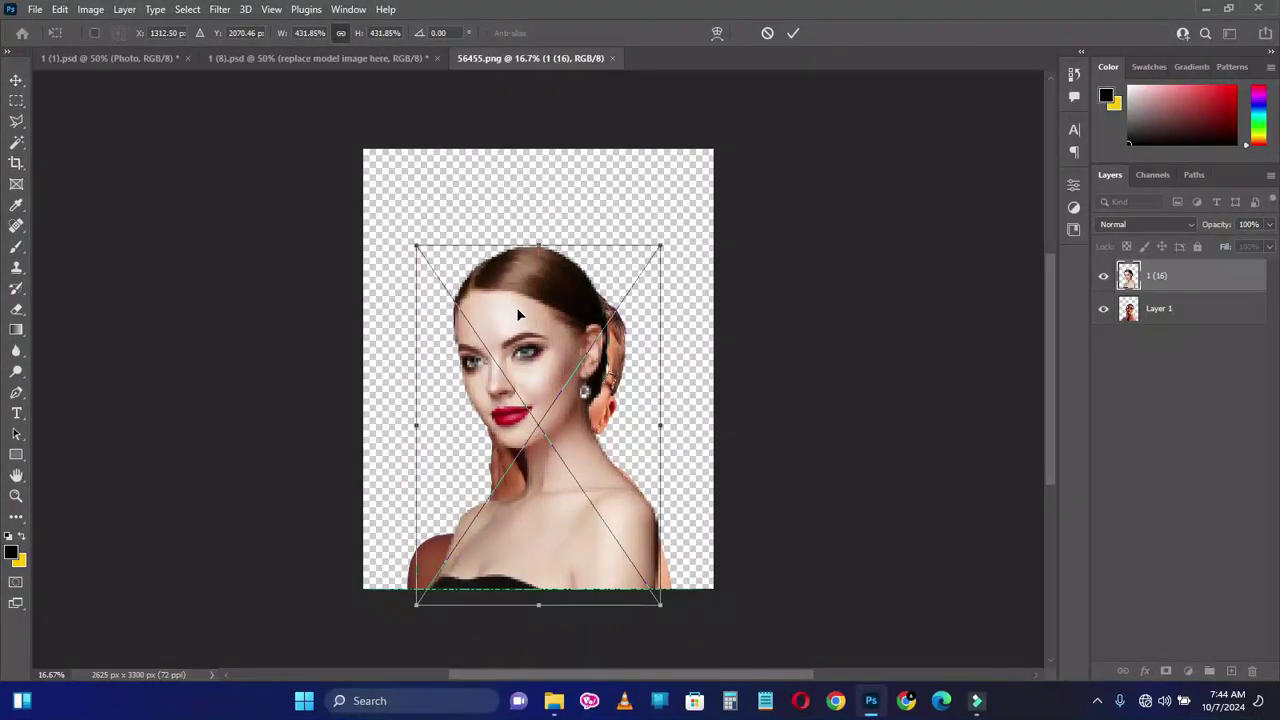
left_click(789, 36)
left_click(1099, 312)
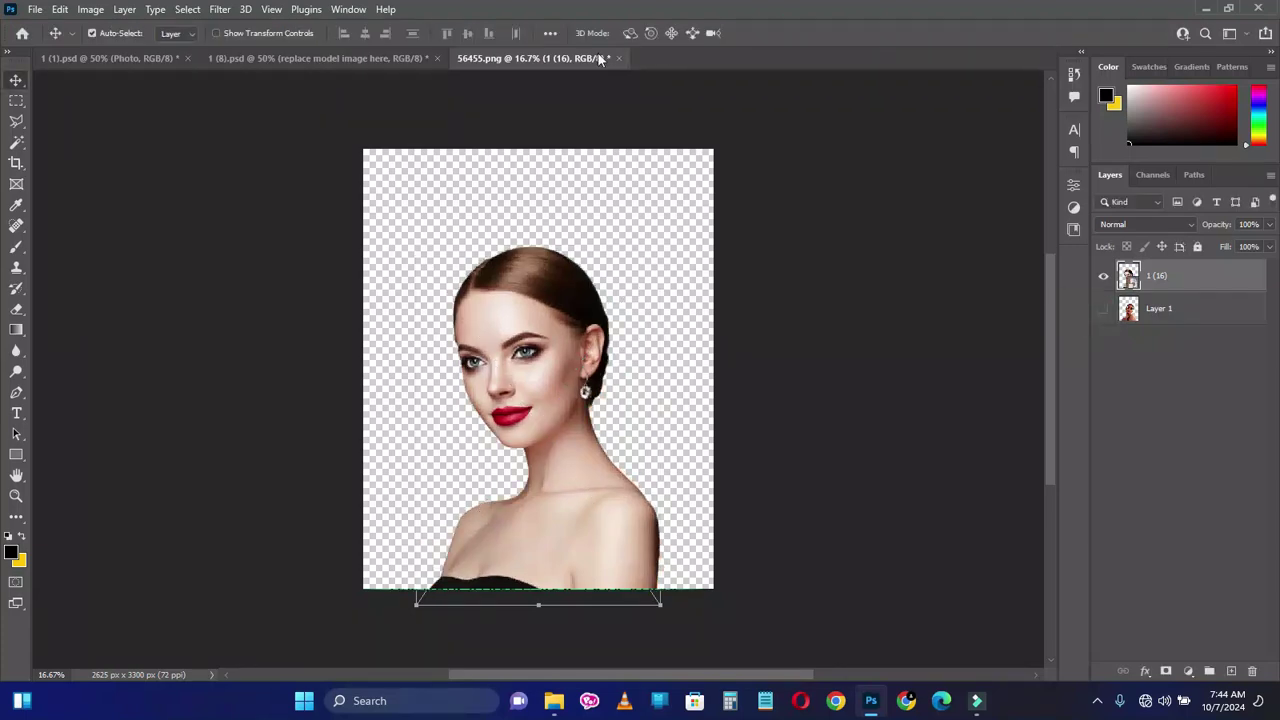
left_click(618, 58)
Step: Save the 56455.png changes, dismiss the cloud save prompt, and return to 1 (8).psd
left_click(555, 265)
left_click(618, 57)
left_click(585, 266)
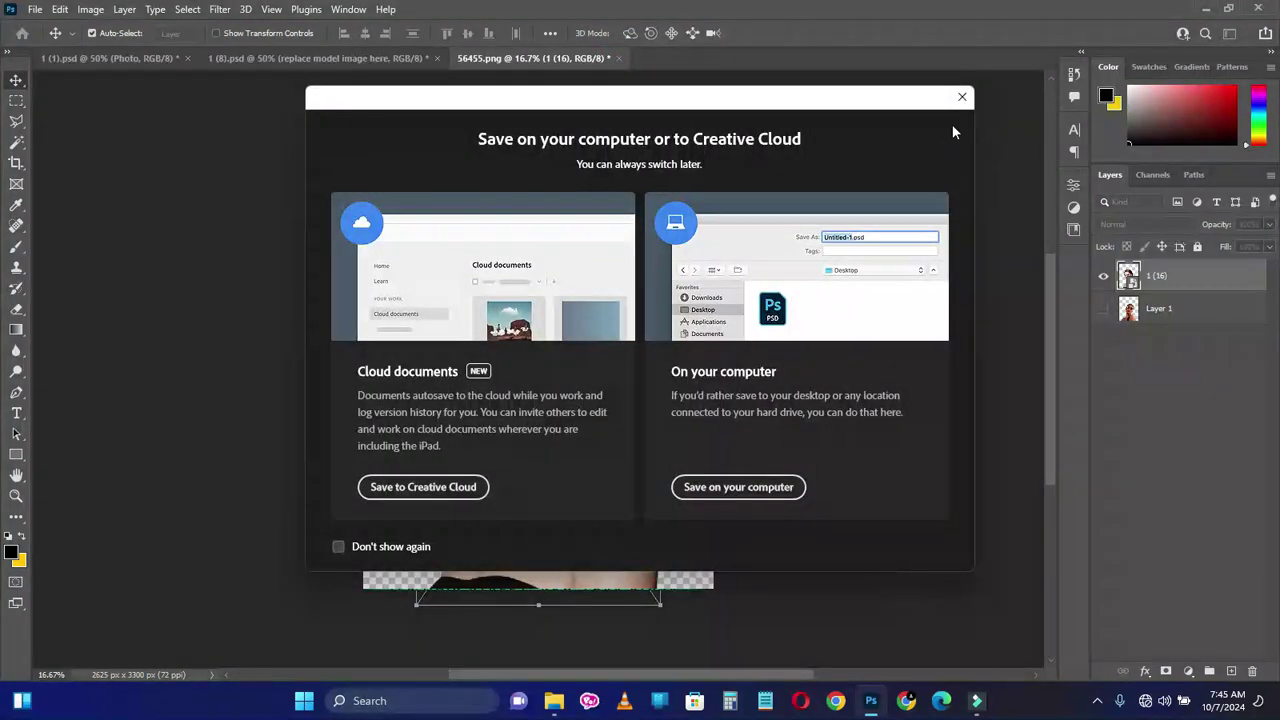
left_click(961, 99)
left_click(371, 57)
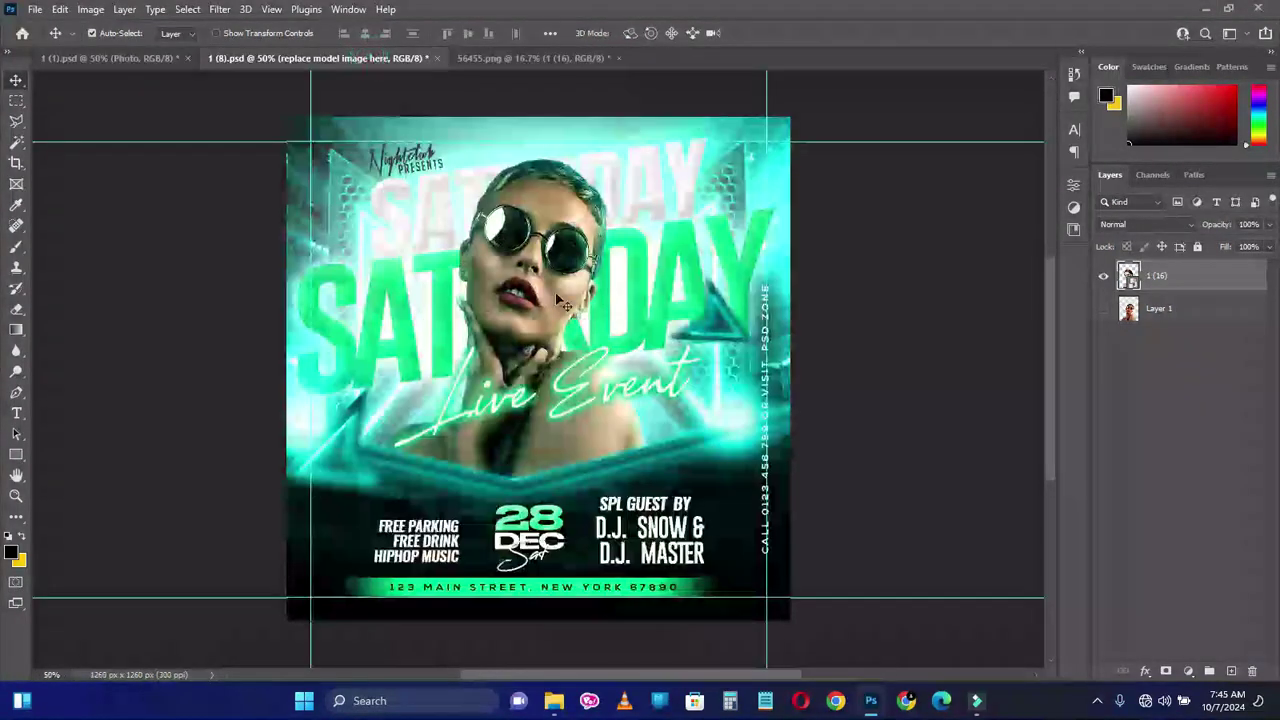
Step: Hide the old model and place the woman's photo scaled down behind the Saturday Live Event title
left_click(1103, 644)
mouse_move(553, 700)
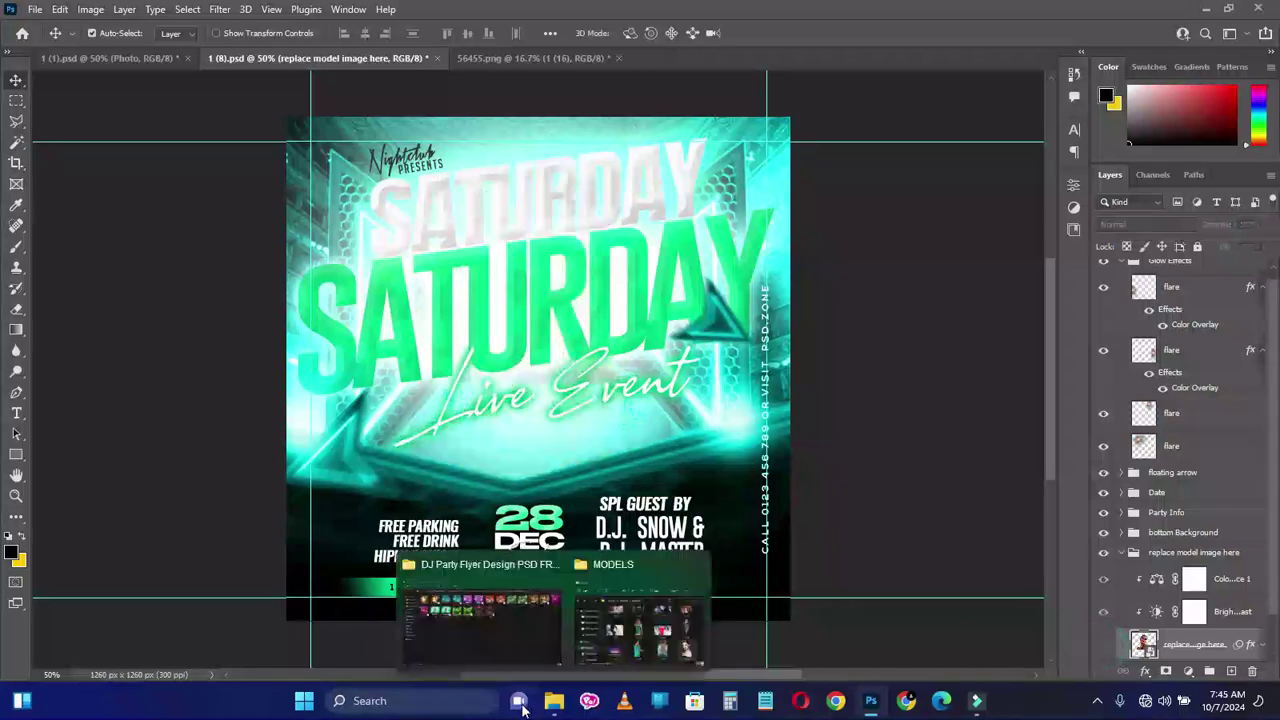
left_click(640, 620)
left_click_drag(806, 523, 940, 527)
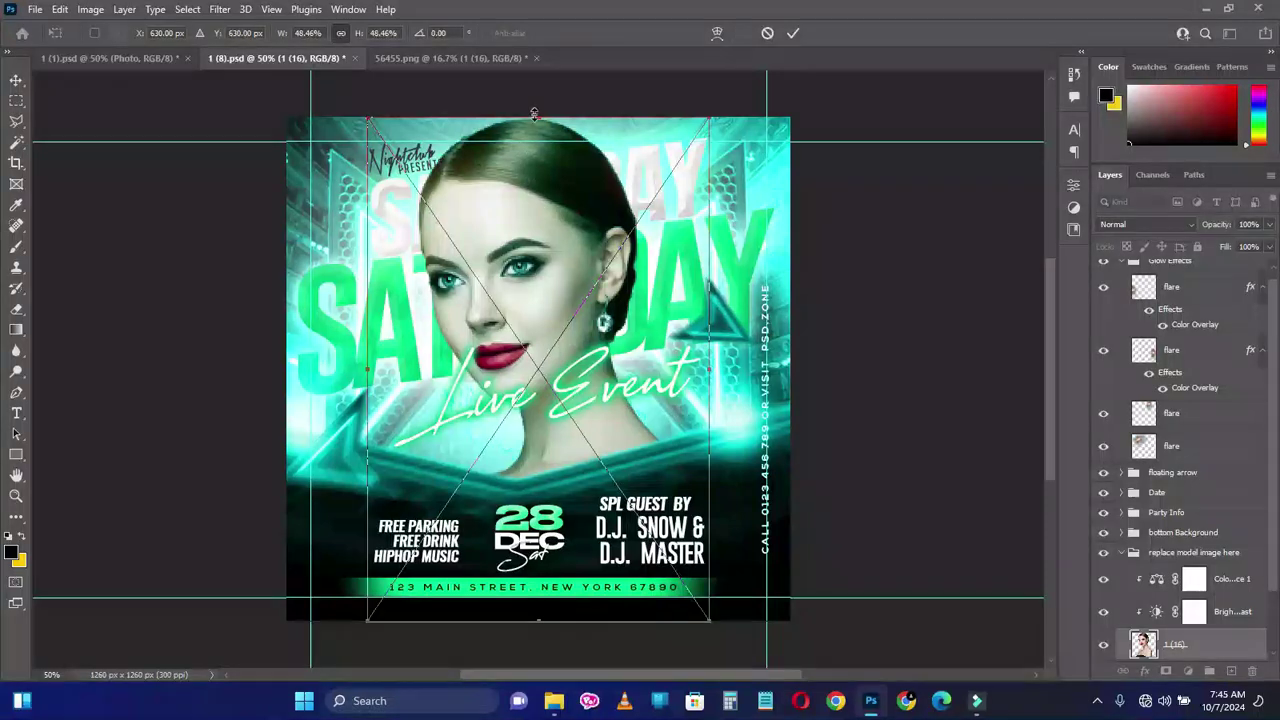
left_click_drag(540, 118, 538, 250)
mouse_move(666, 254)
left_mouse_down()
mouse_move(580, 256)
mouse_move(578, 206)
mouse_move(577, 227)
left_mouse_up()
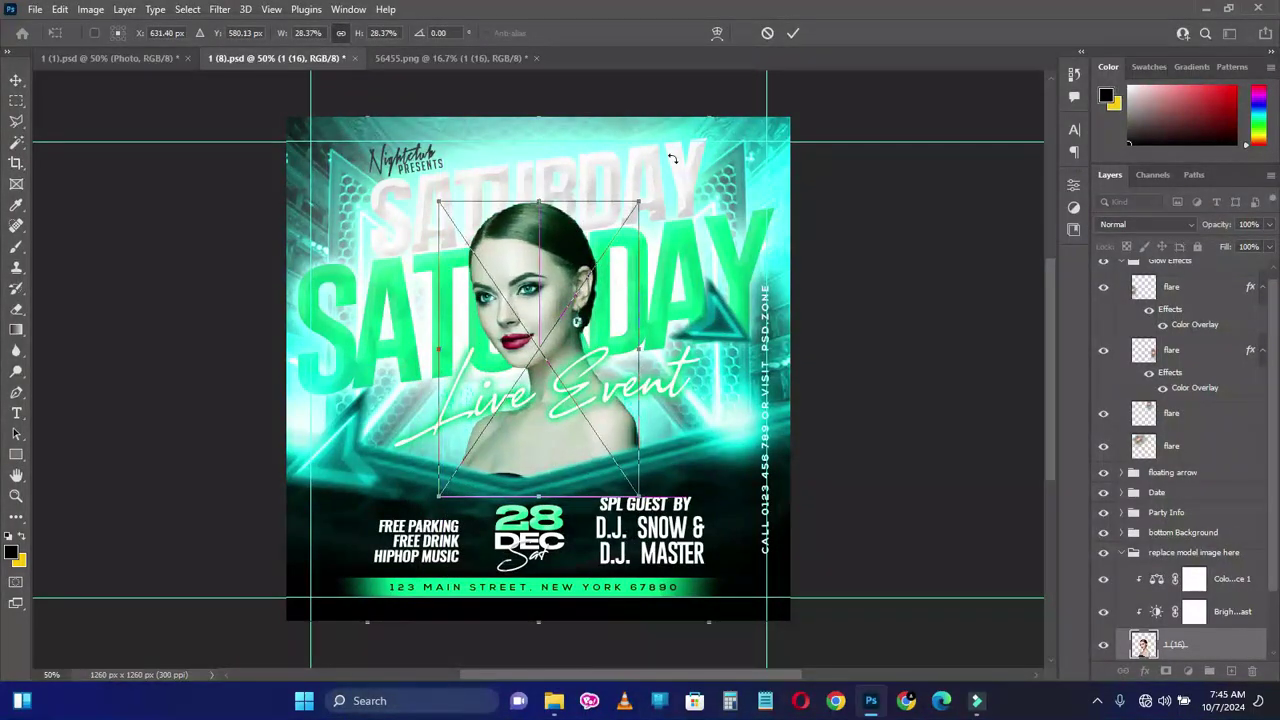
left_click(795, 34)
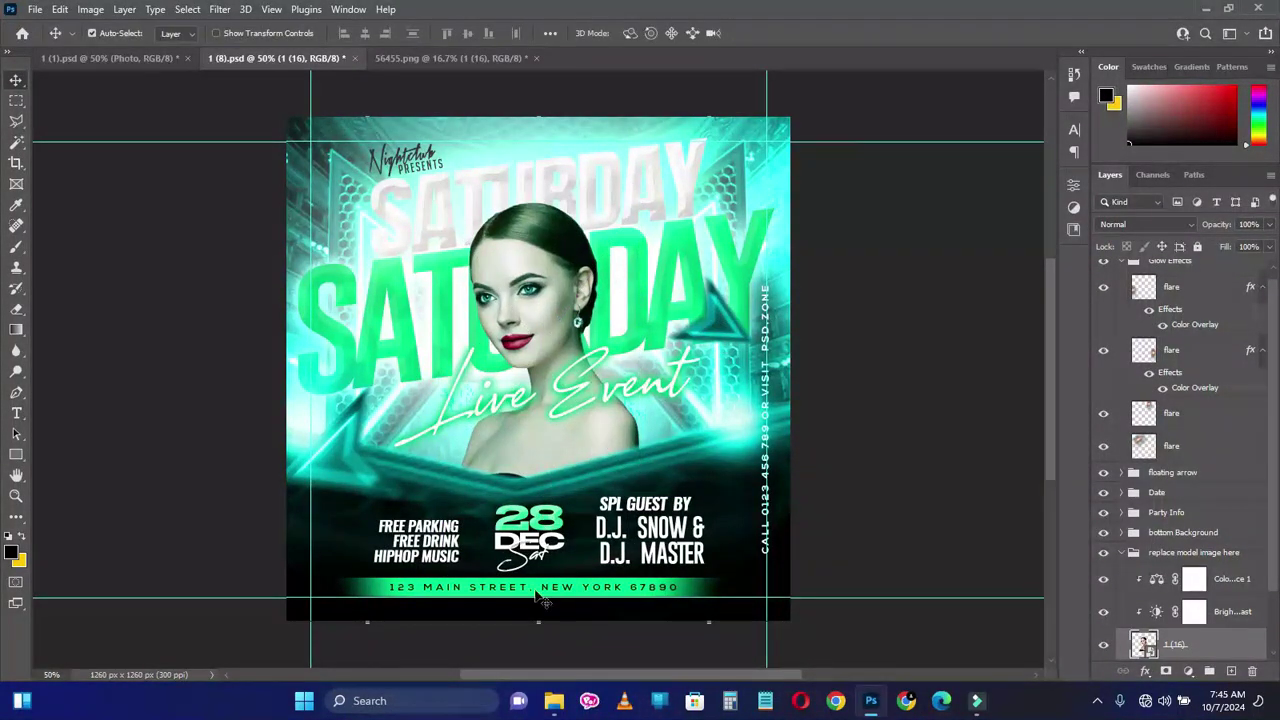
mouse_move(553, 701)
left_click(519, 650)
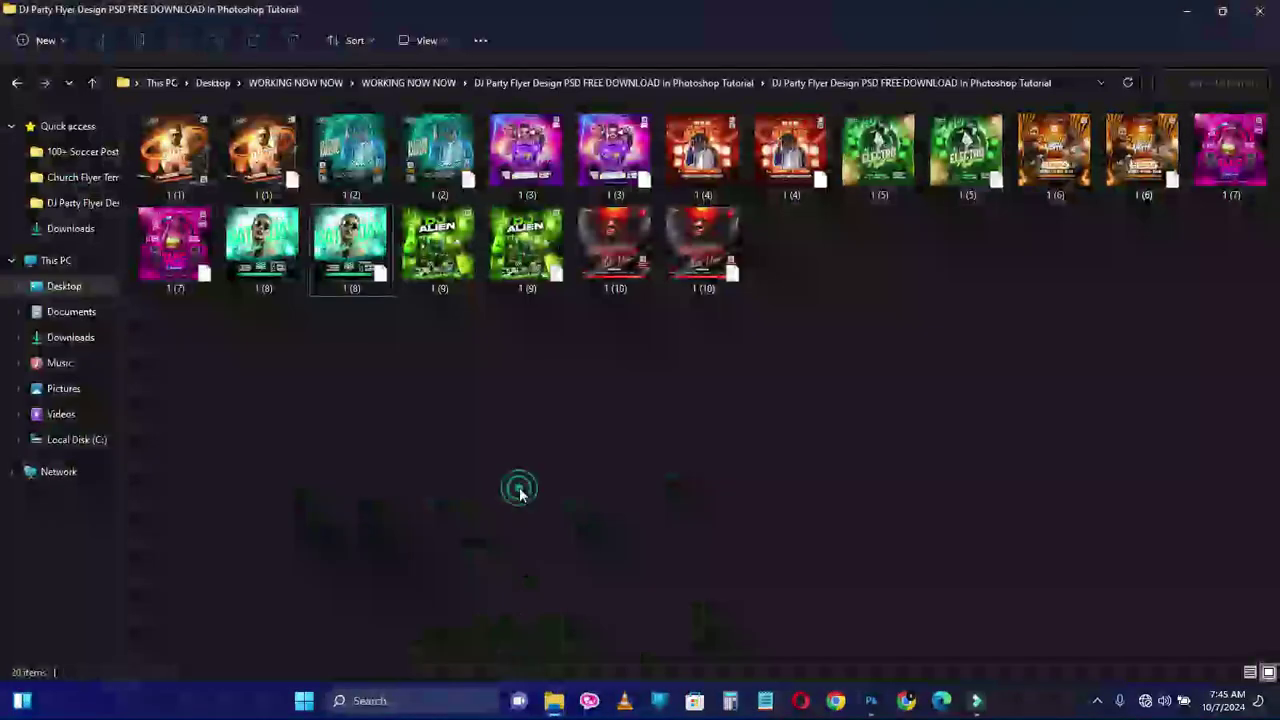